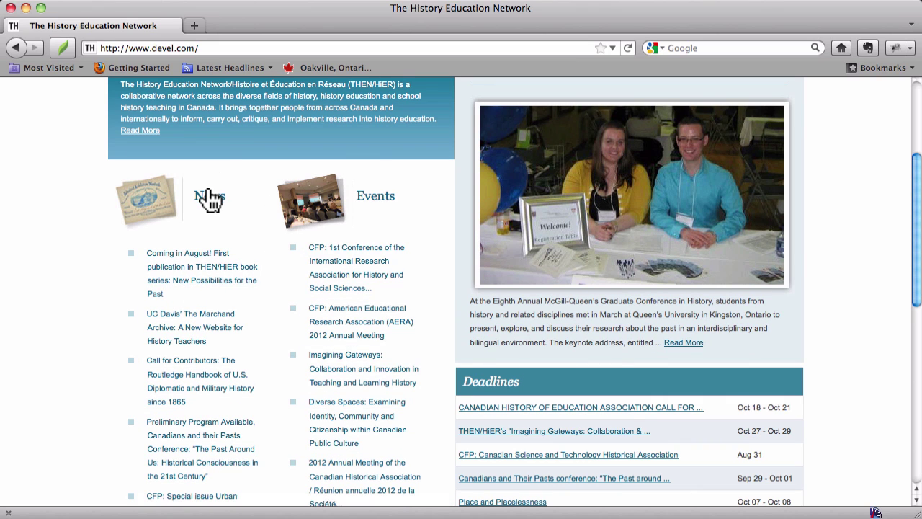
- Open the list of node queues in the site's content management
scroll(405, 196, down, 5)
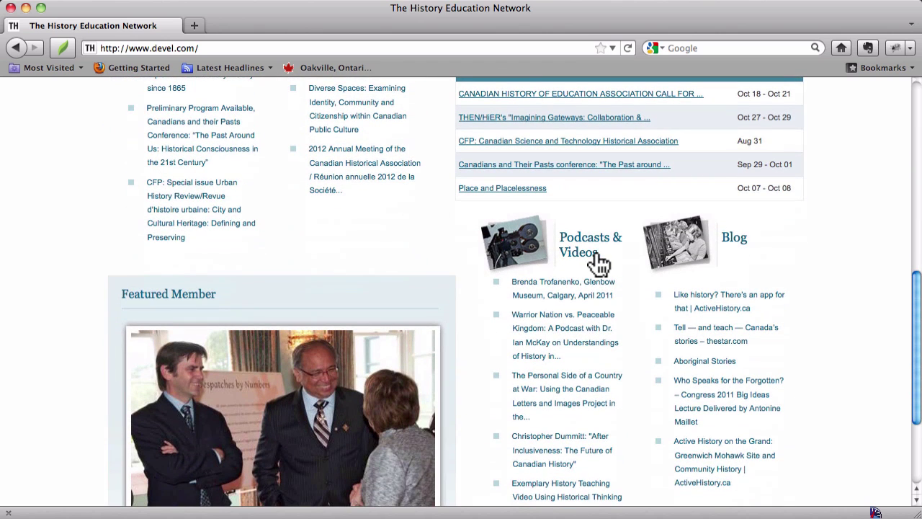
scroll(742, 244, up, 2)
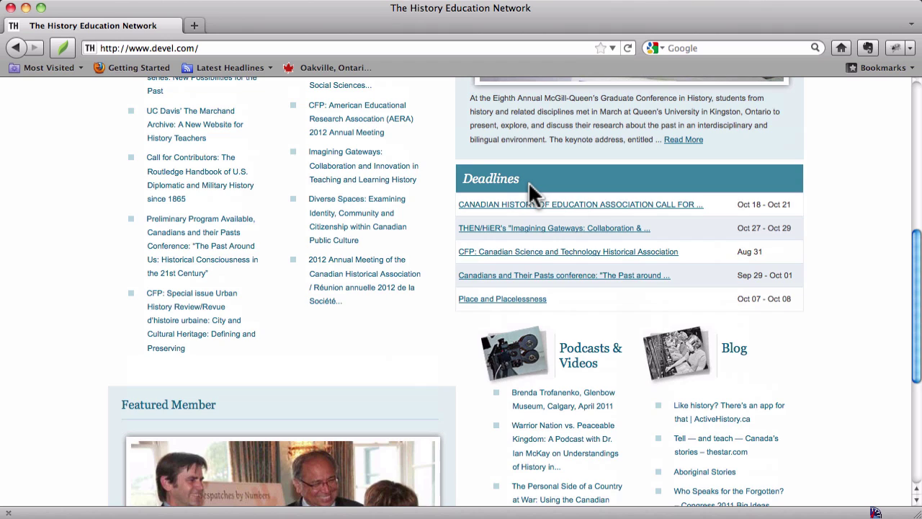
scroll(528, 182, up, 5)
scroll(533, 197, up, 2)
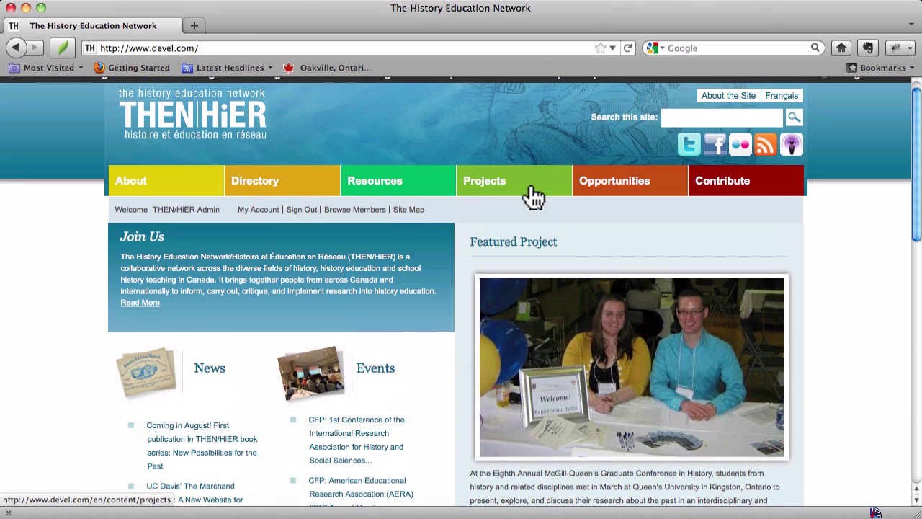
scroll(533, 197, up, 1)
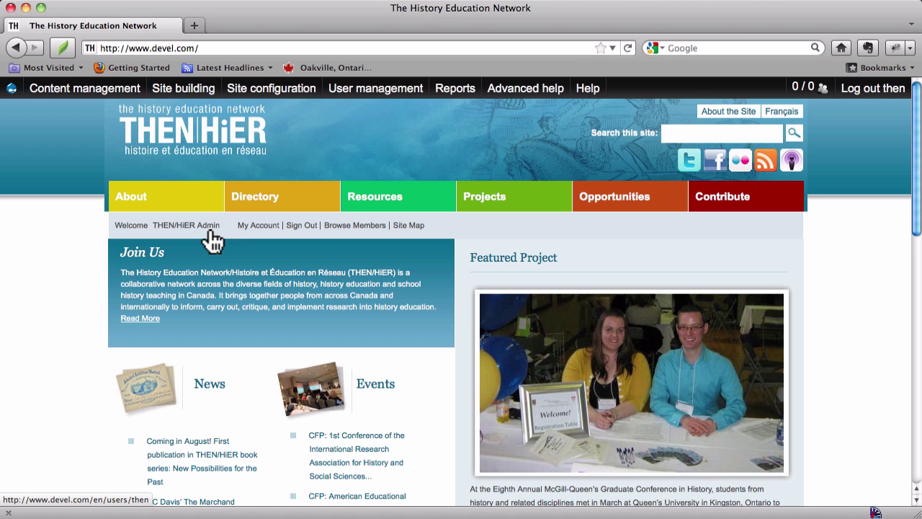
mouse_move(78, 101)
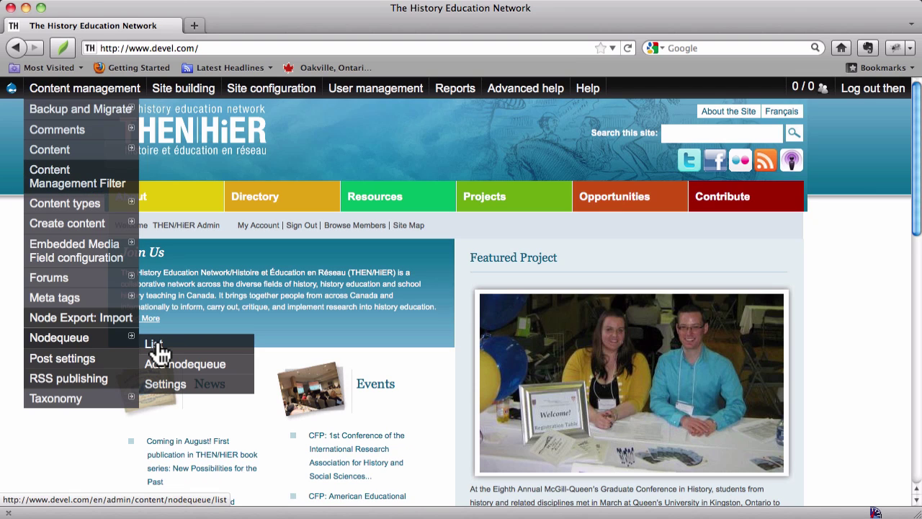
click(155, 346)
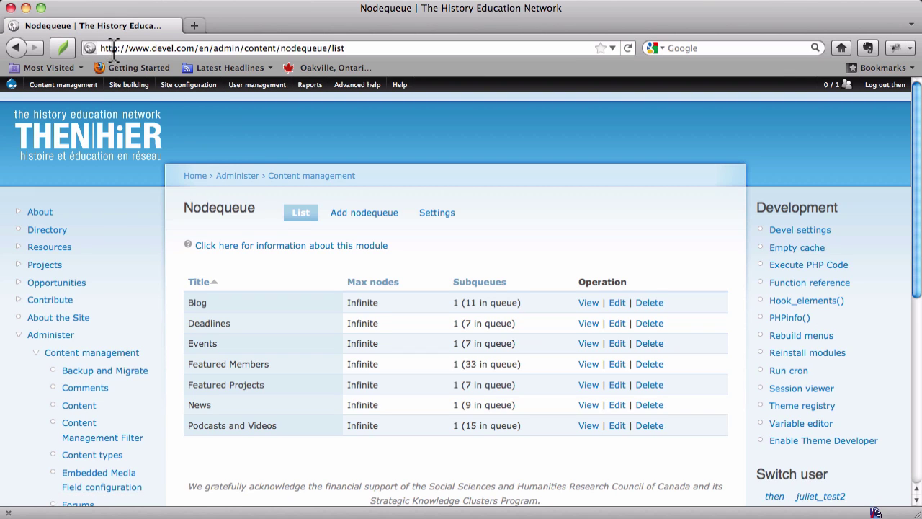
click(280, 48)
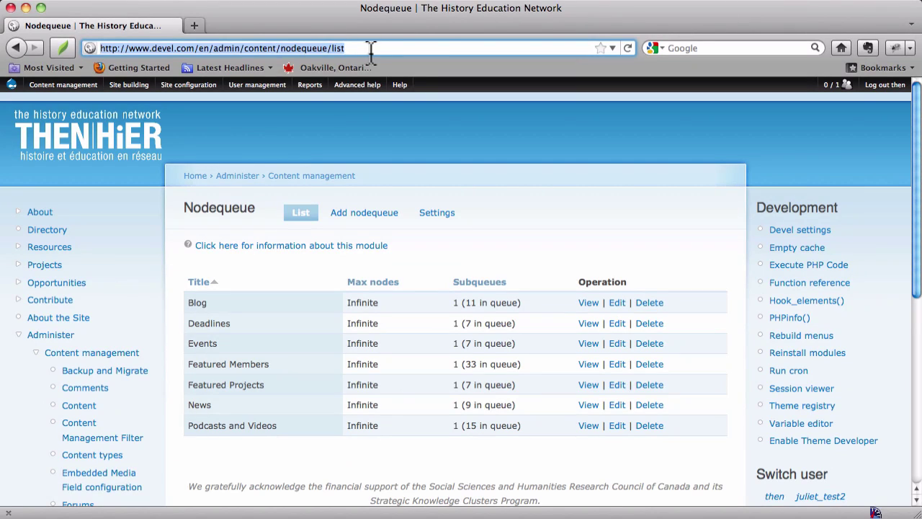
click(370, 48)
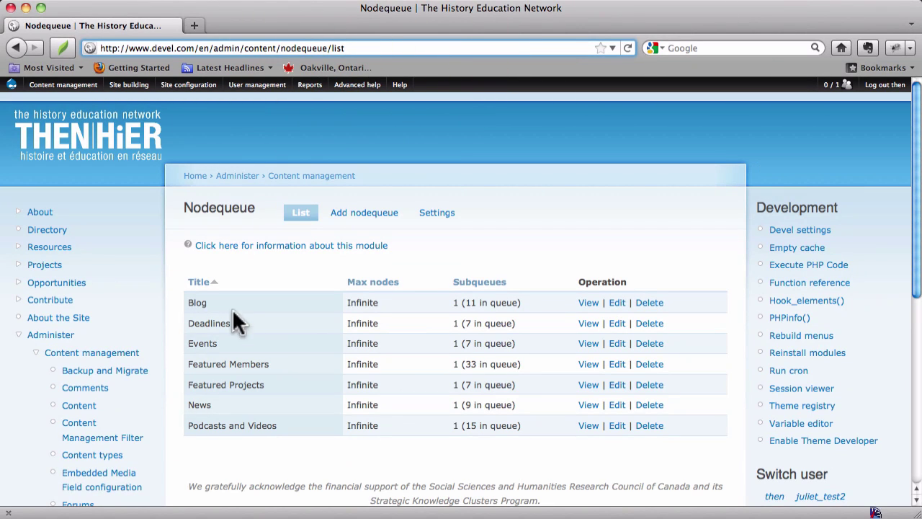
triple_click(266, 48)
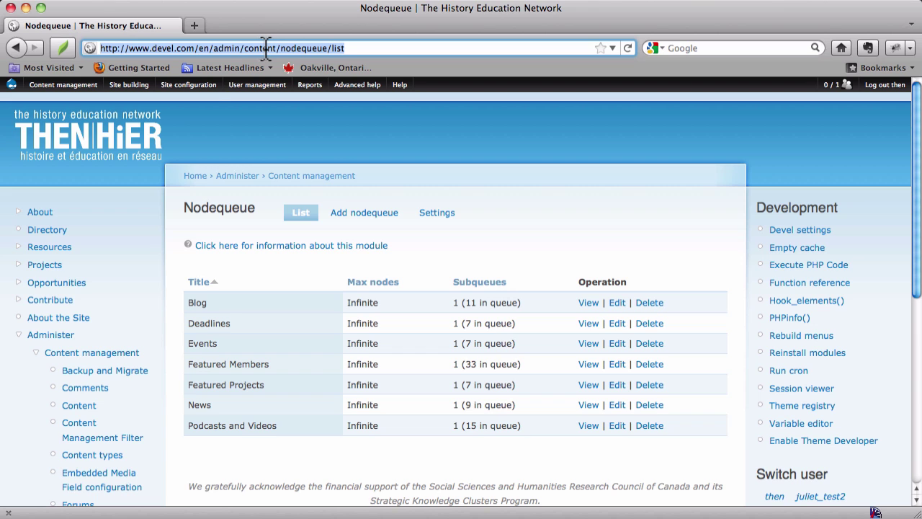
mouse_move(72, 85)
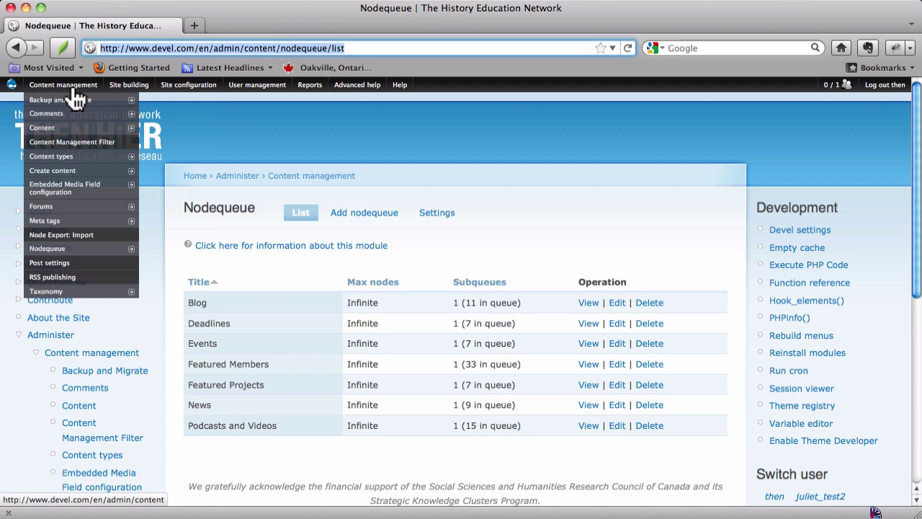
mouse_move(72, 249)
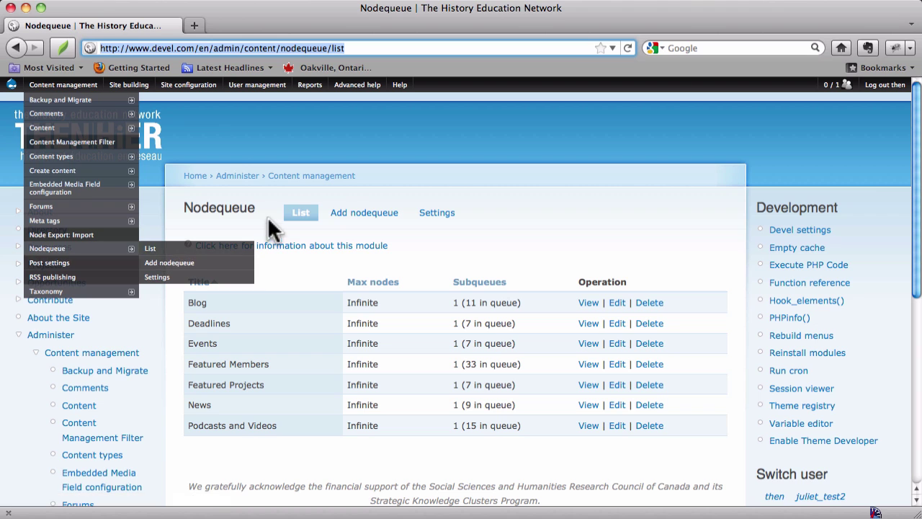
mouse_move(108, 251)
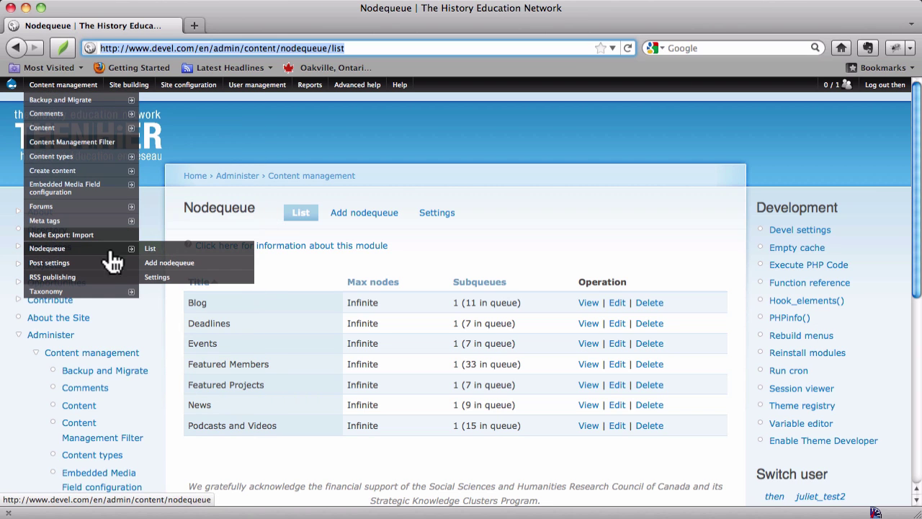
click(369, 143)
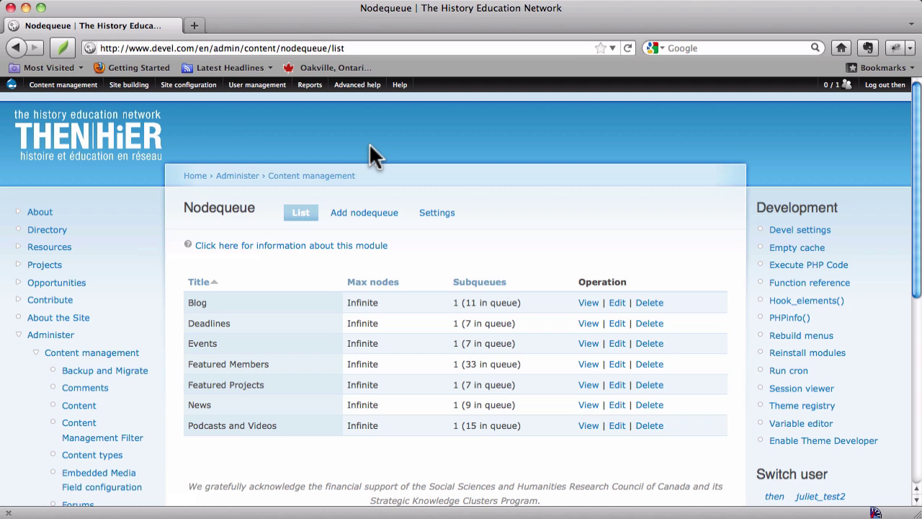
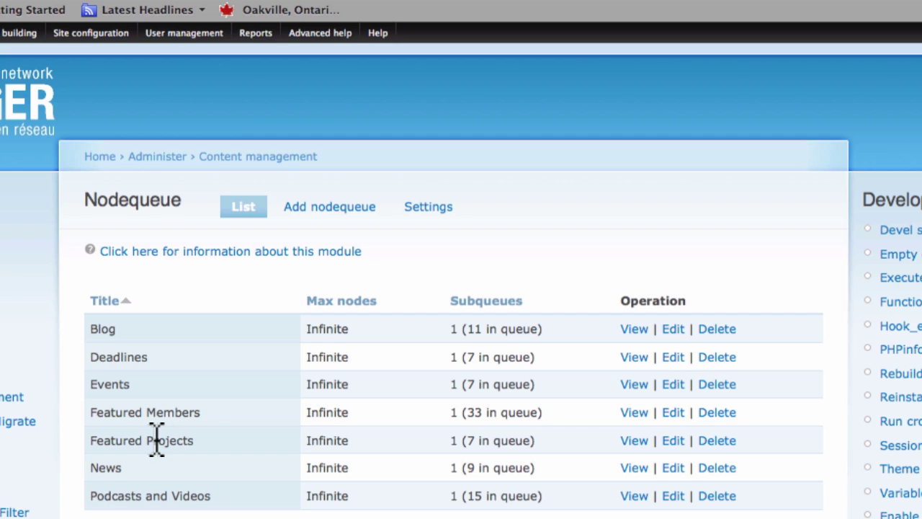
click(114, 412)
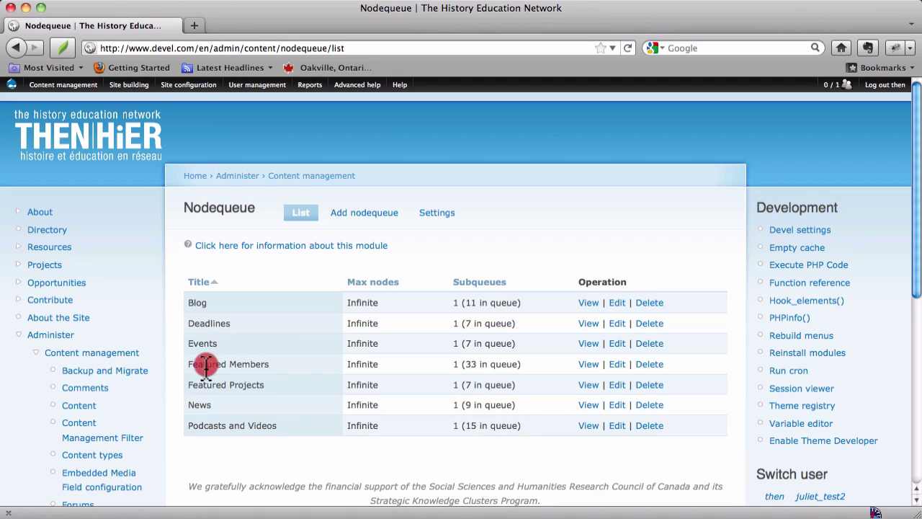
drag(206, 366, 300, 382)
double_click(295, 383)
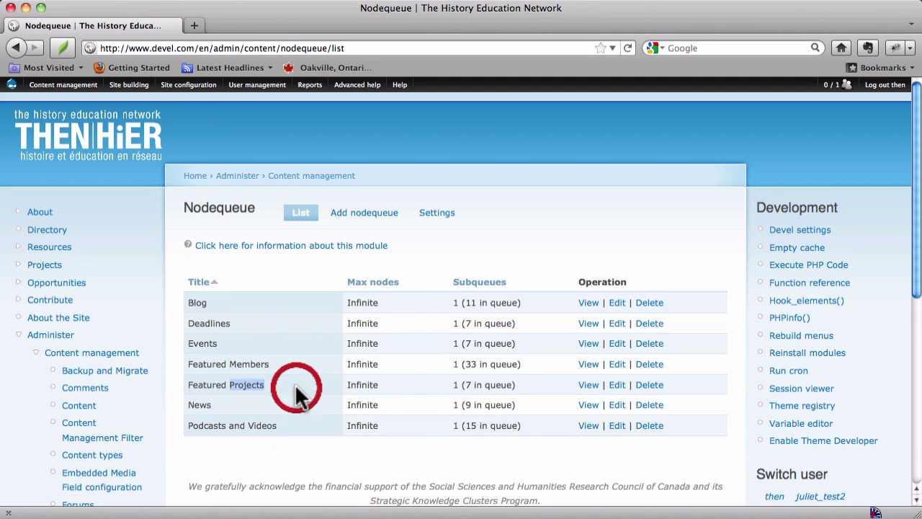
drag(198, 365, 266, 386)
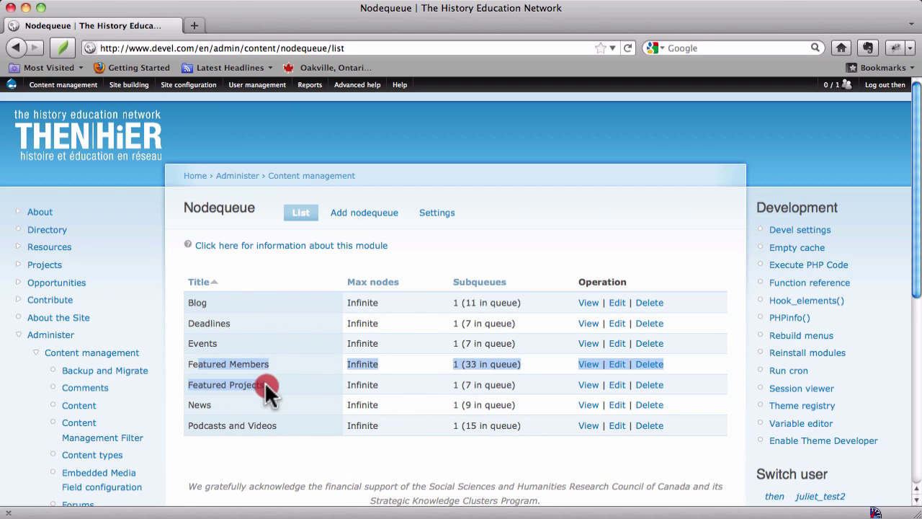
click(265, 381)
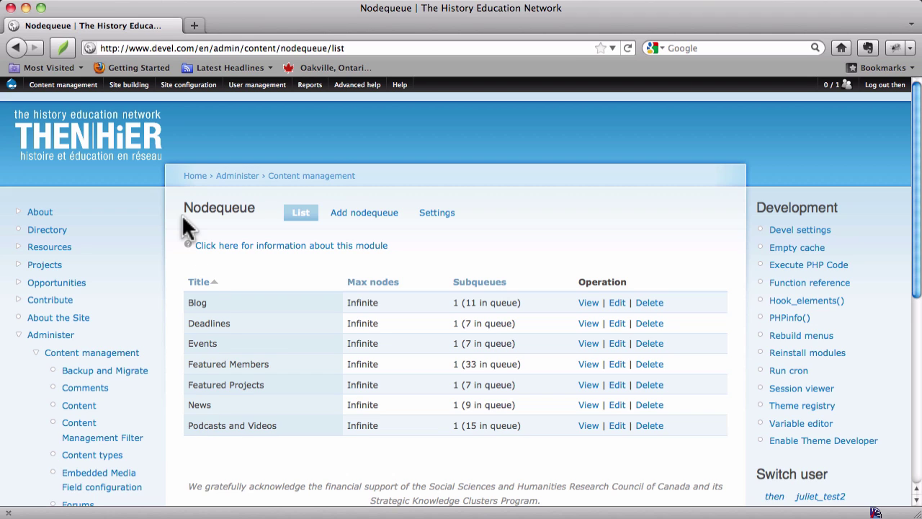
- Check the Featured Project and Featured Member sections on the site's home page, and return to the Nodequeue list
click(102, 162)
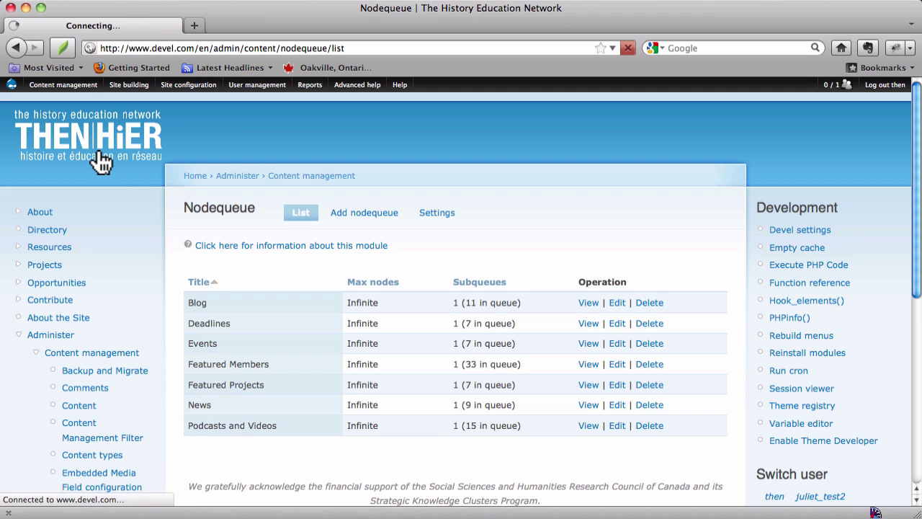
scroll(242, 432, down, 3)
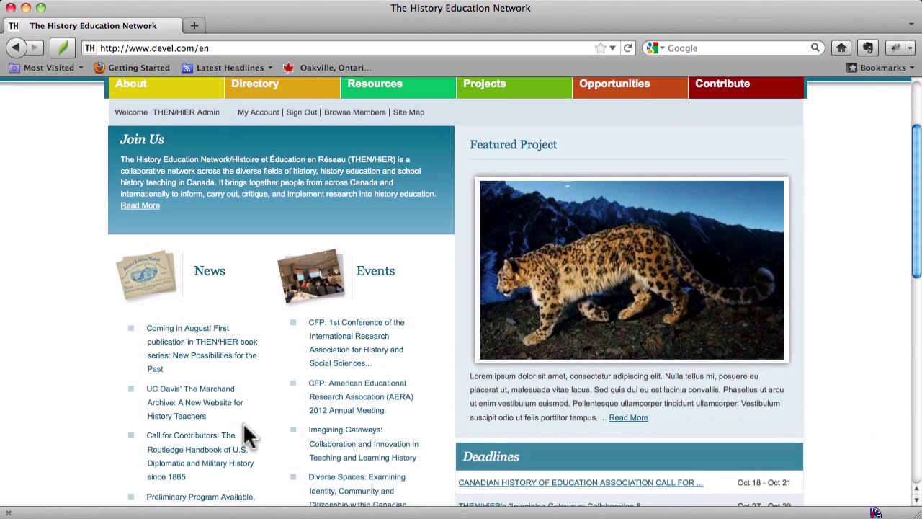
scroll(371, 422, down, 8)
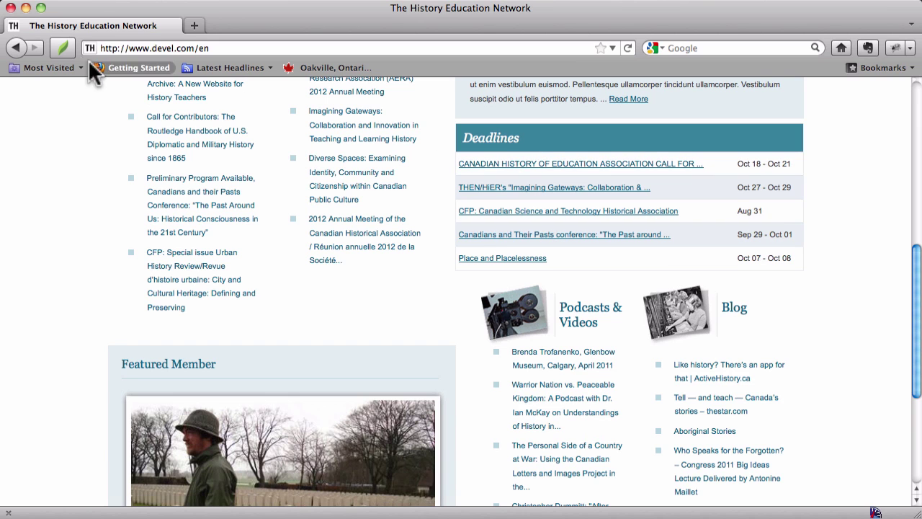
click(15, 47)
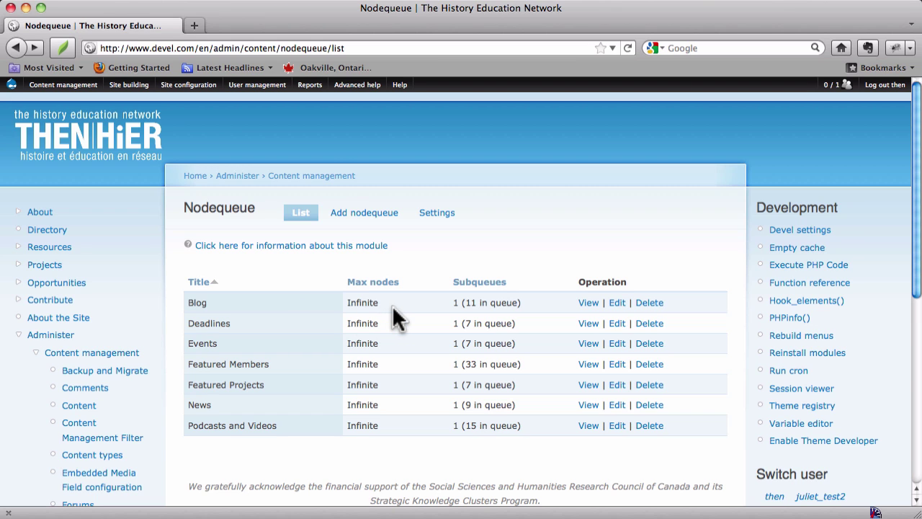
- View the contents of the Blog queue and open the site's home page in a separate tab
click(589, 303)
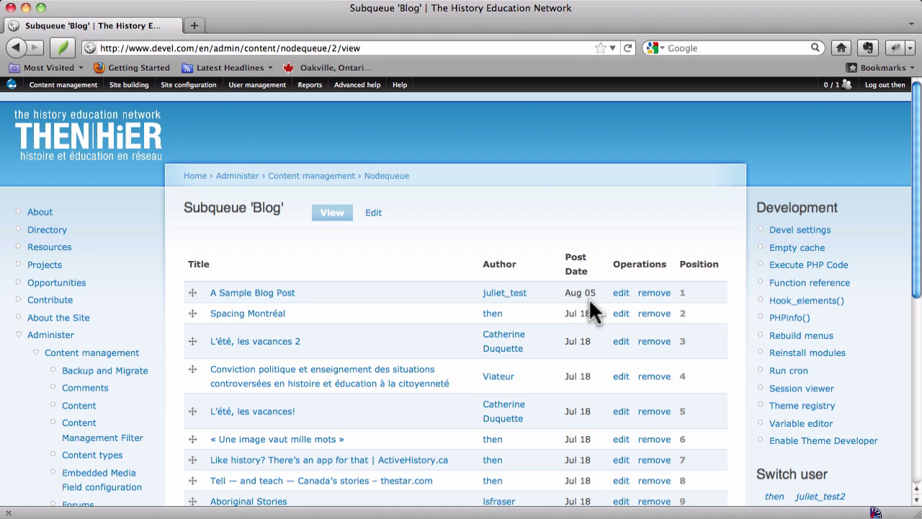
right_click(93, 134)
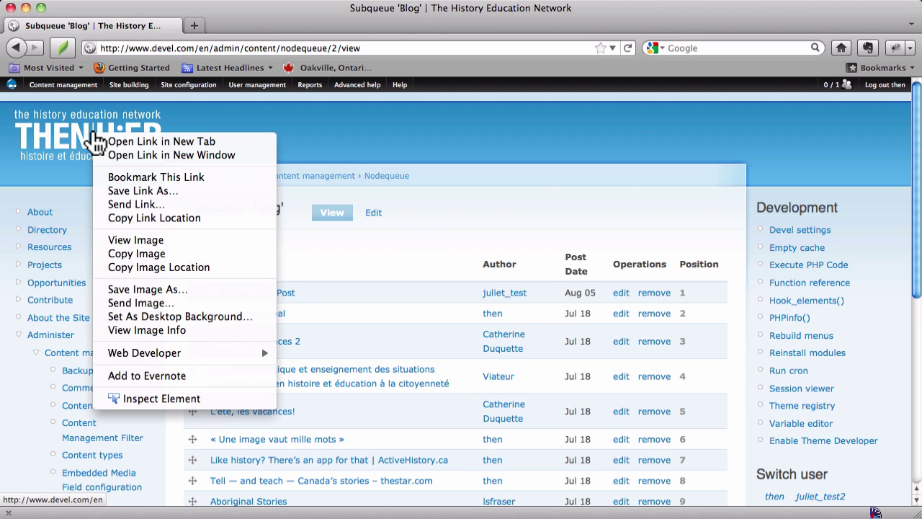
click(139, 143)
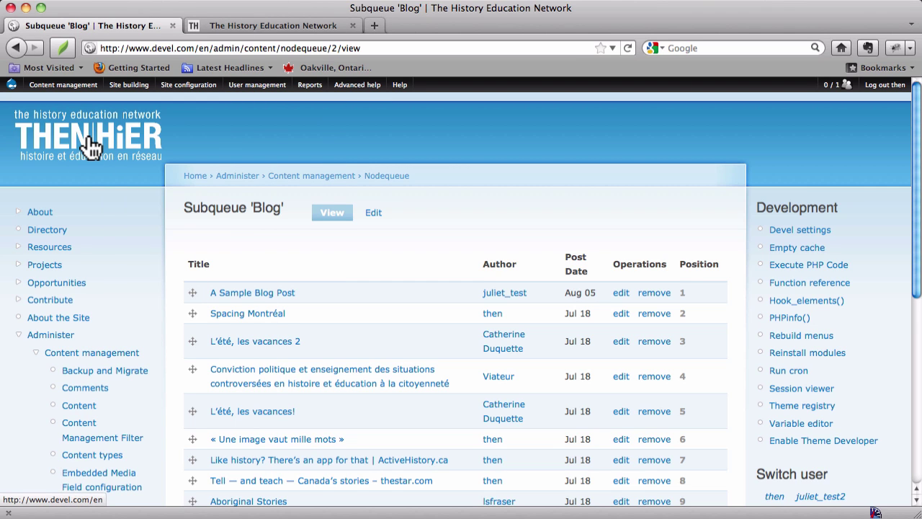
right_click(90, 138)
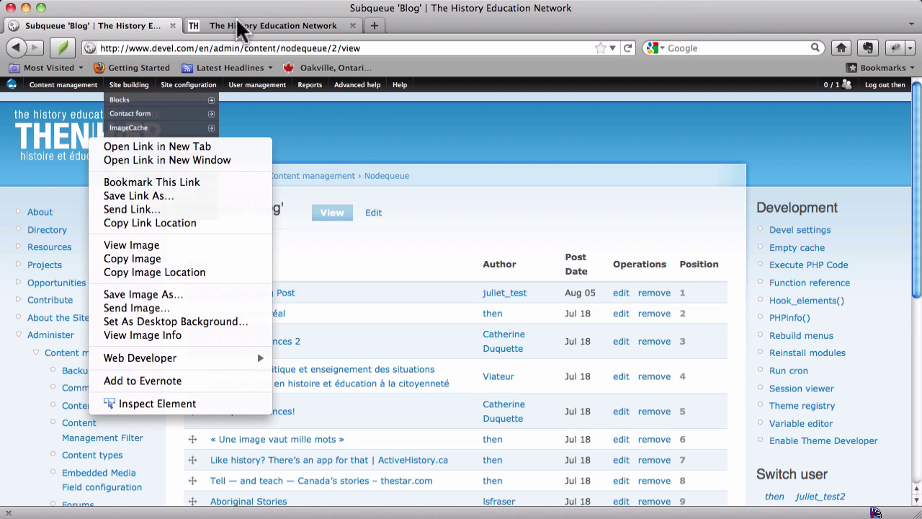
key(Escape)
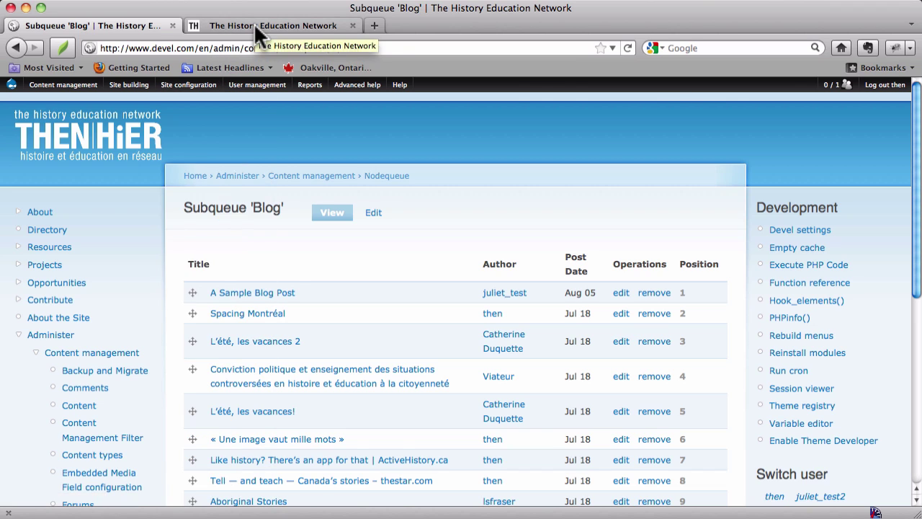
- Compare the Blog section on the home page with the order of the posts in the Blog queue
click(253, 24)
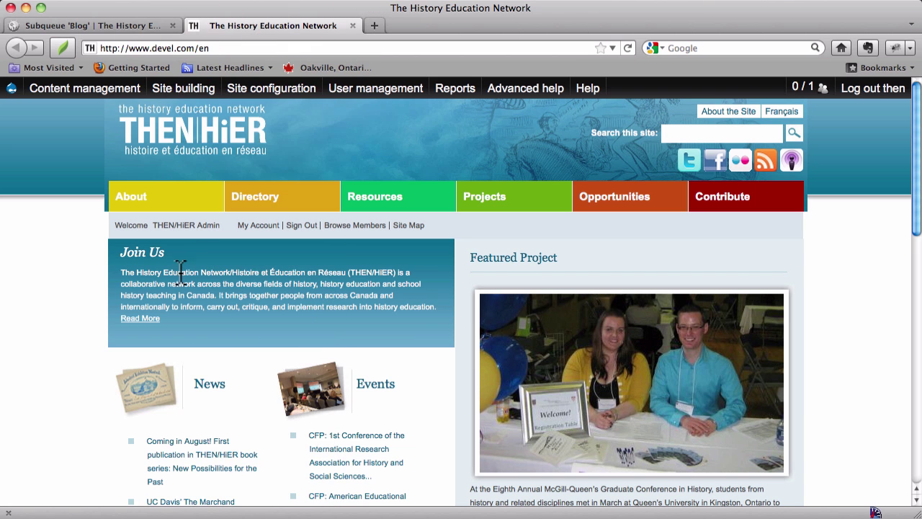
scroll(181, 270, down, 5)
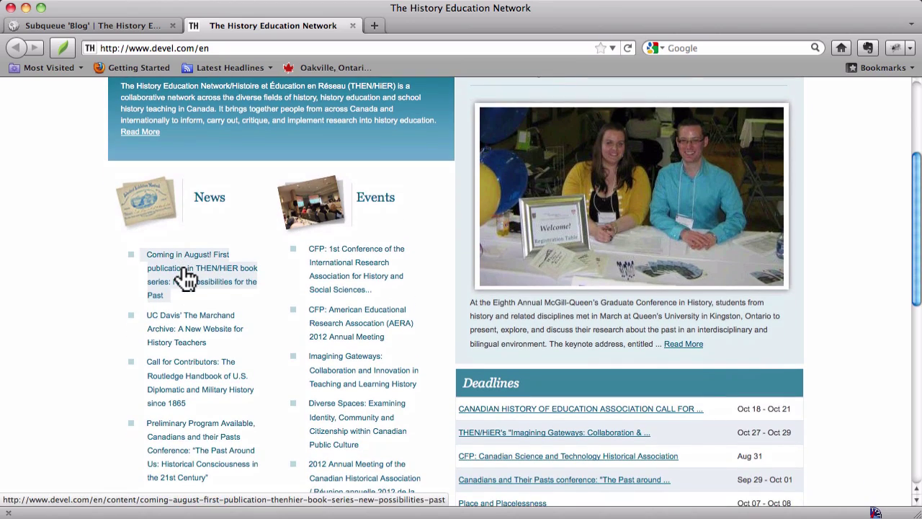
scroll(186, 276, down, 9)
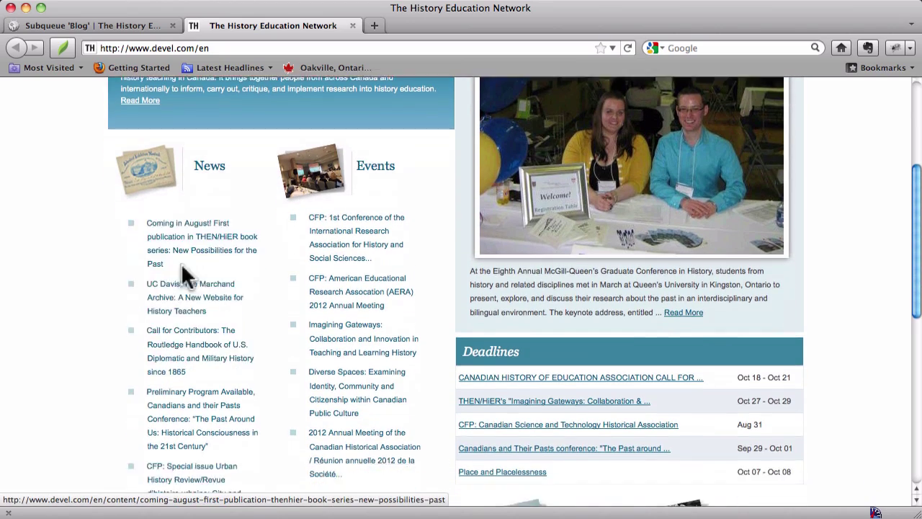
scroll(186, 276, up, 2)
scroll(185, 276, down, 5)
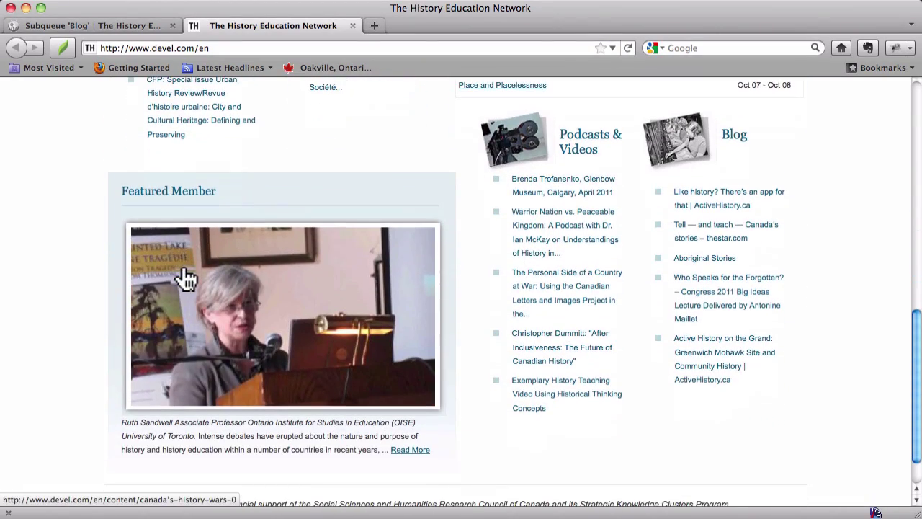
click(85, 24)
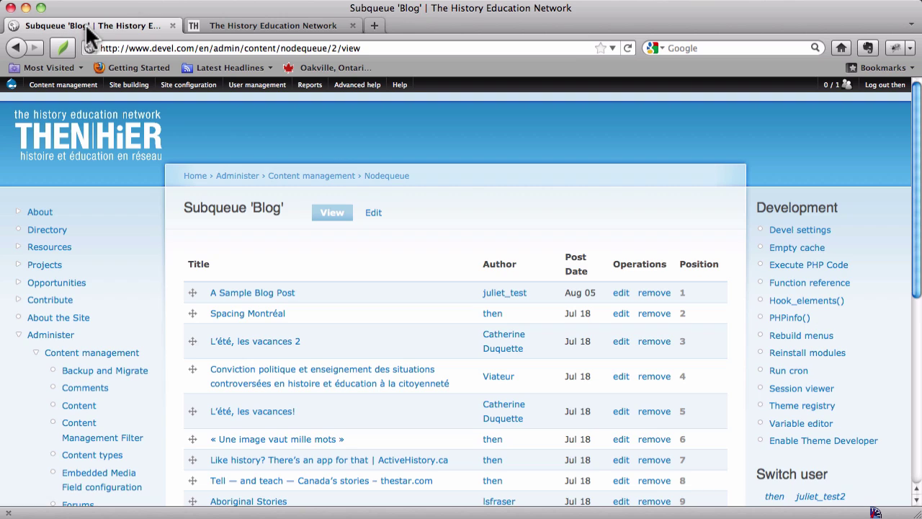
click(233, 29)
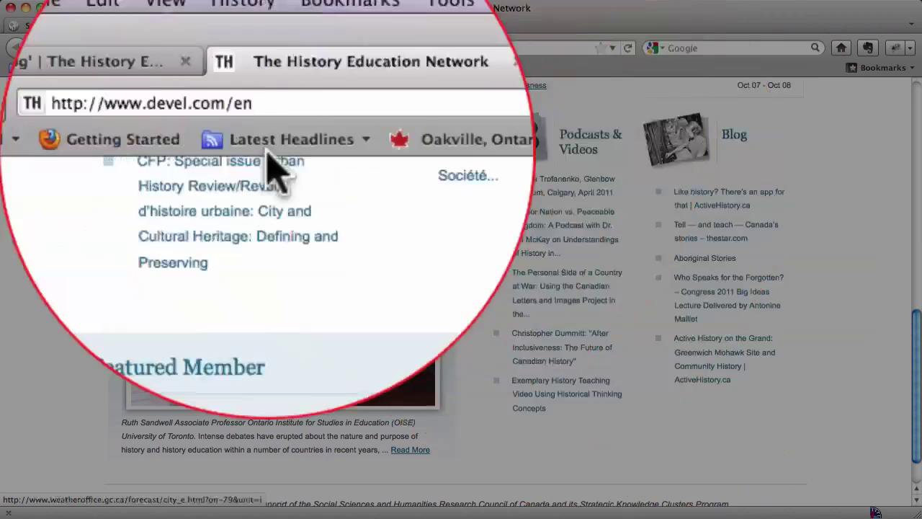
click(147, 27)
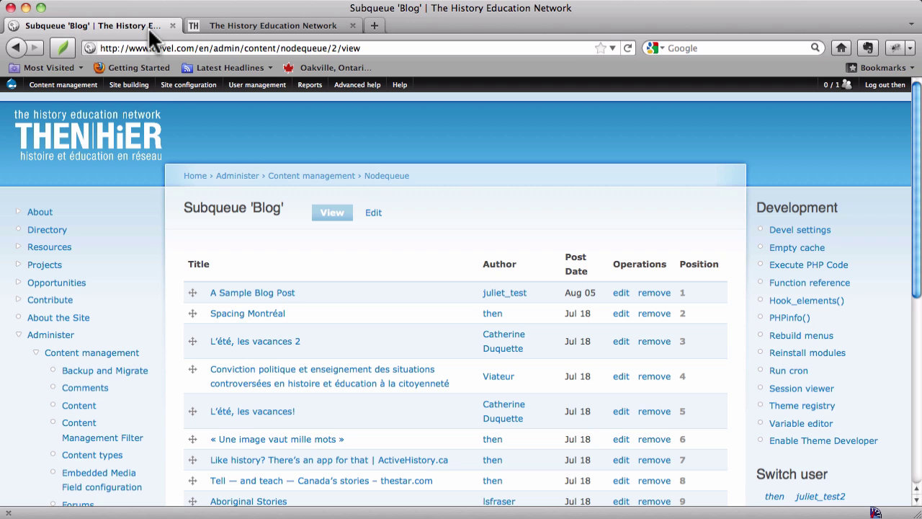
scroll(322, 264, down, 5)
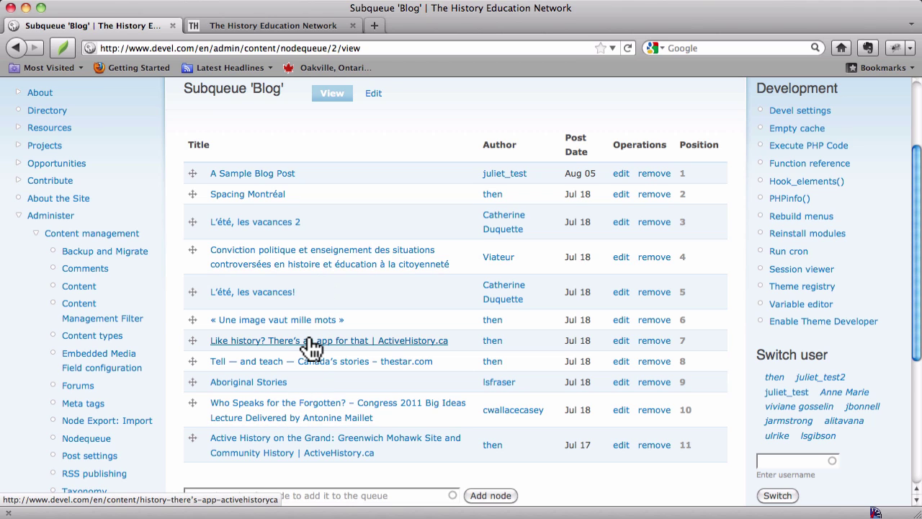
- Open the post "A Sample Blog Post" from the Blog queue and look through its content down to the comments
click(264, 178)
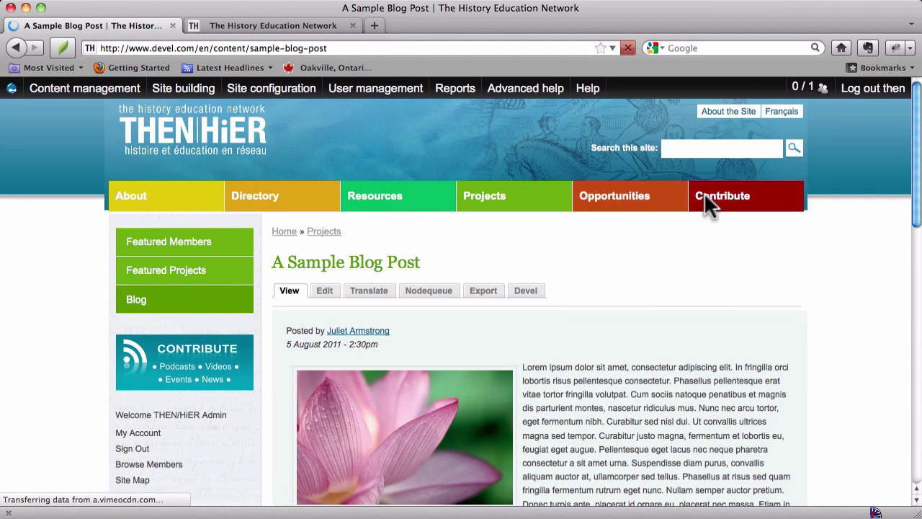
scroll(642, 385, down, 15)
scroll(638, 383, down, 3)
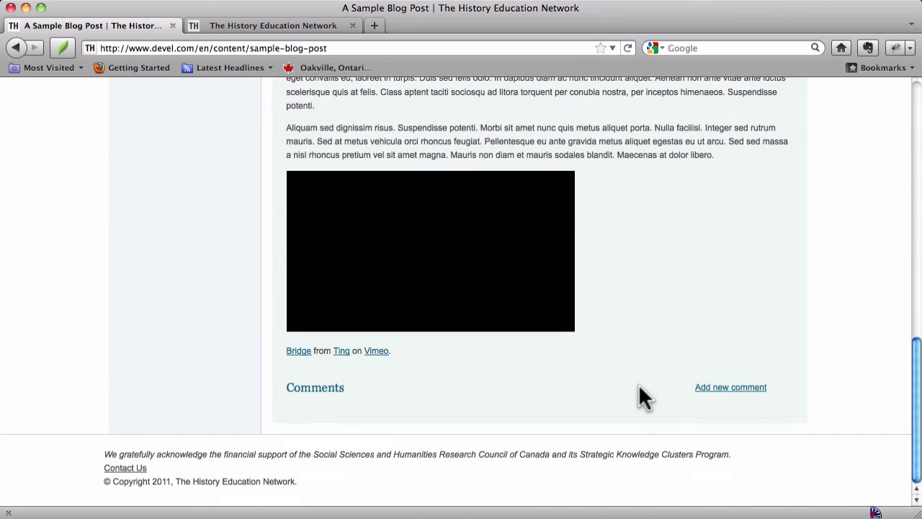
scroll(639, 383, up, 4)
scroll(638, 383, down, 1)
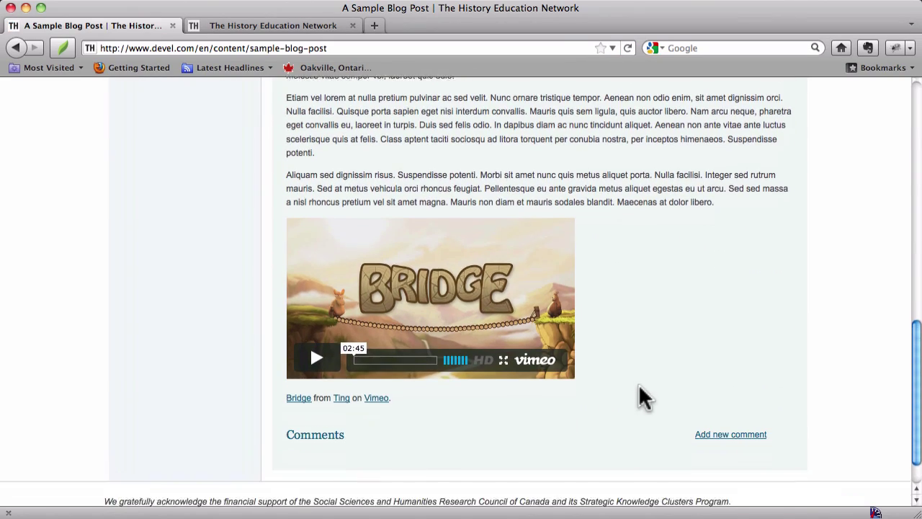
scroll(638, 383, up, 15)
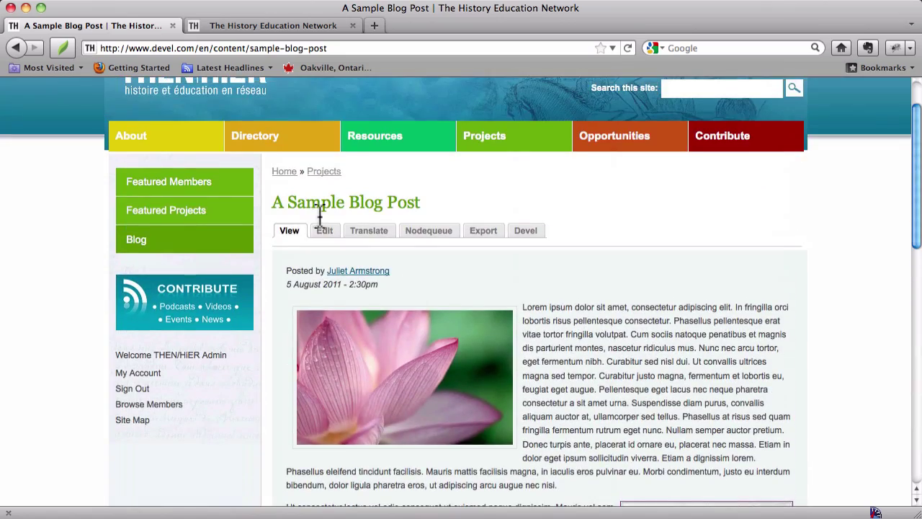
- Open "A Sample Blog Post" for editing and check its publishing status at the end of the form
click(322, 232)
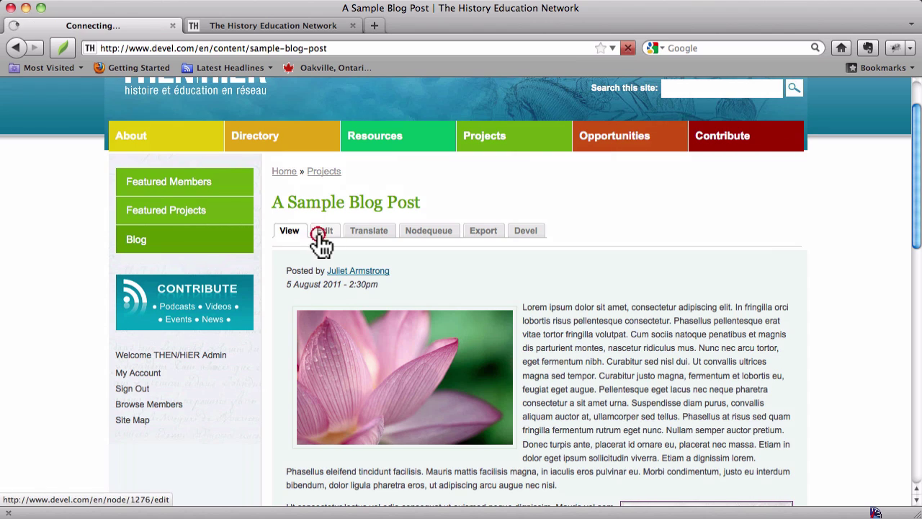
scroll(322, 245, down, 12)
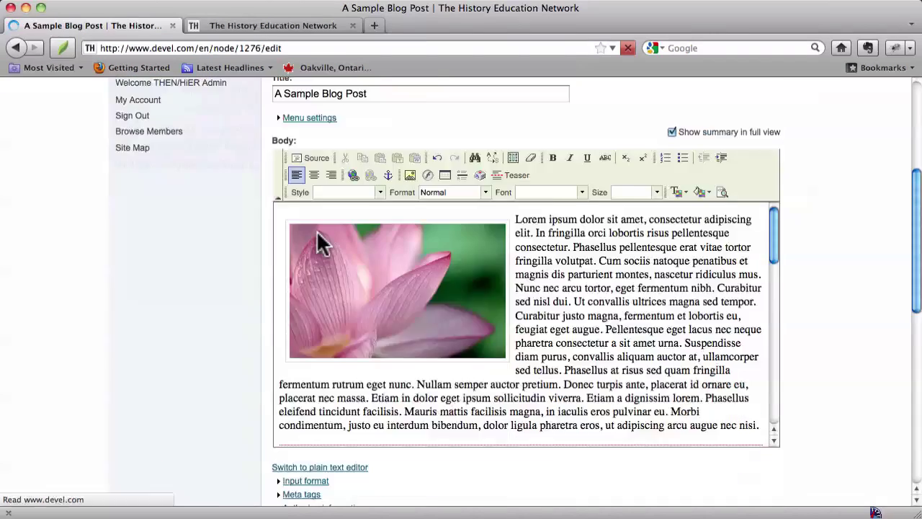
right_click(317, 232)
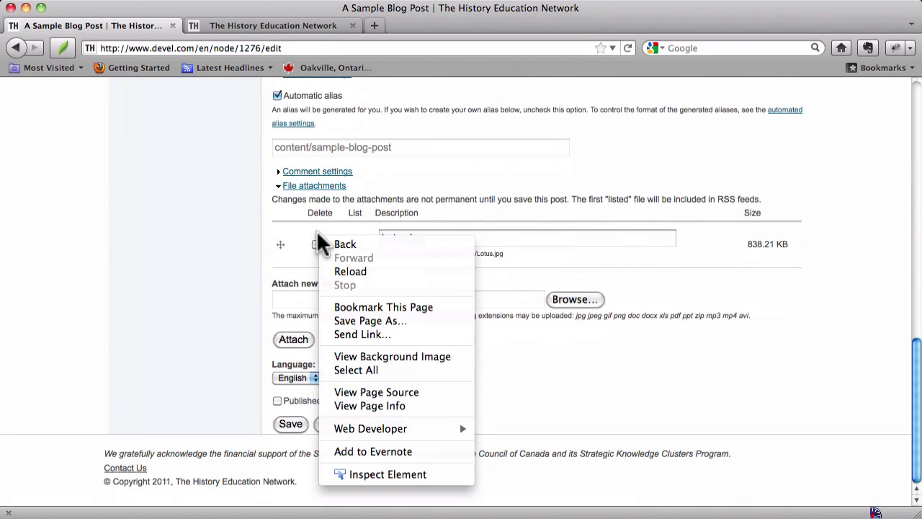
click(209, 264)
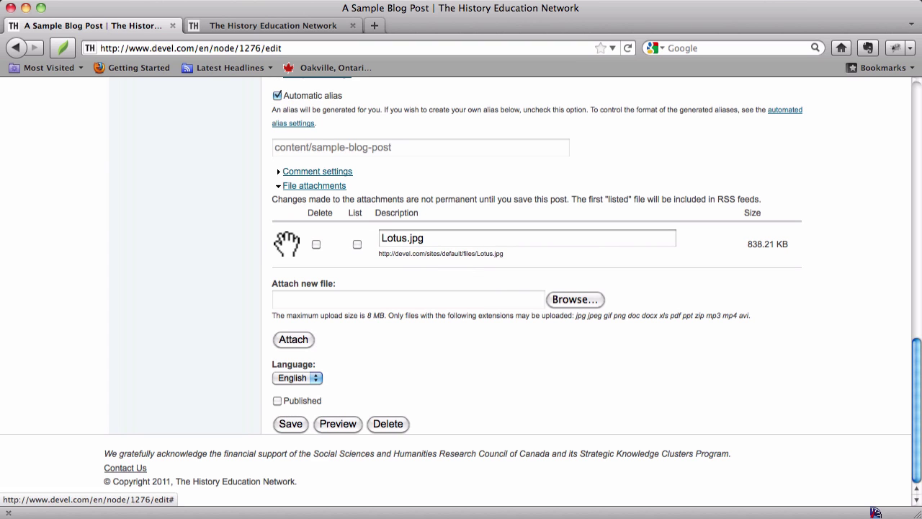
scroll(281, 238, up, 20)
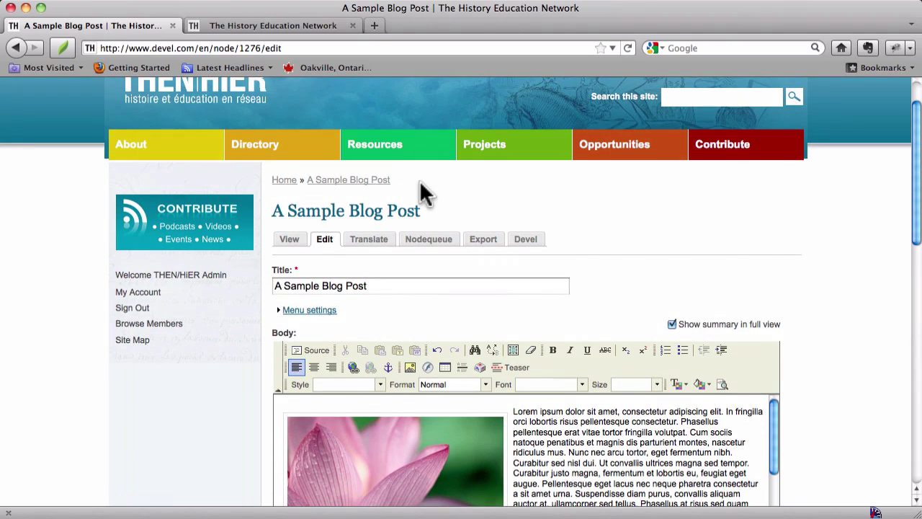
scroll(420, 180, down, 10)
scroll(421, 183, down, 7)
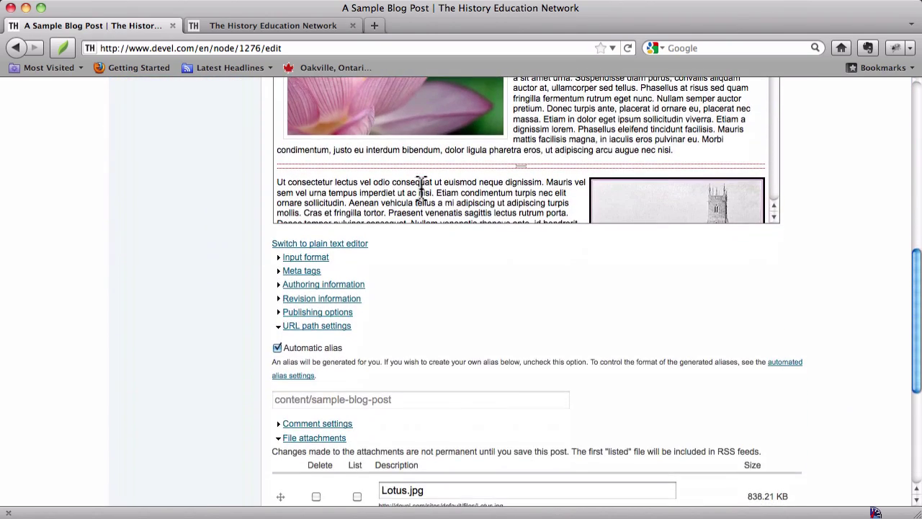
scroll(419, 180, up, 15)
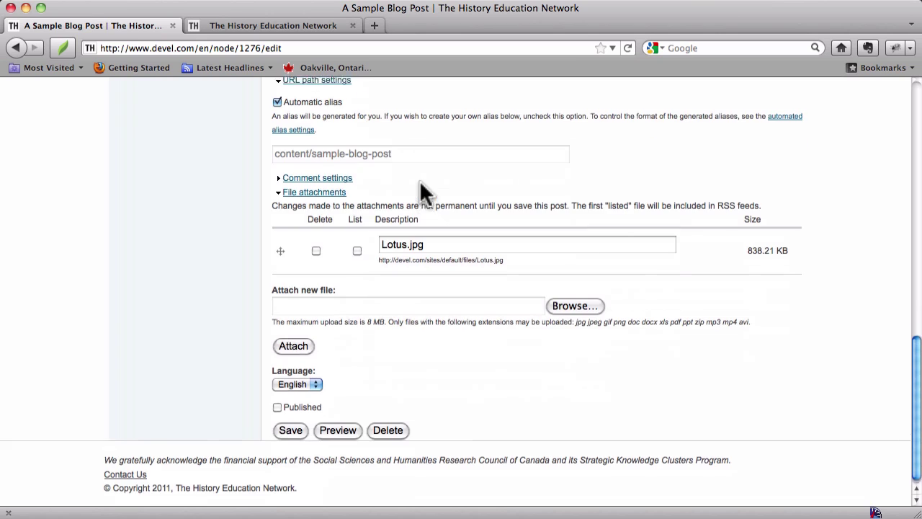
scroll(421, 189, up, 4)
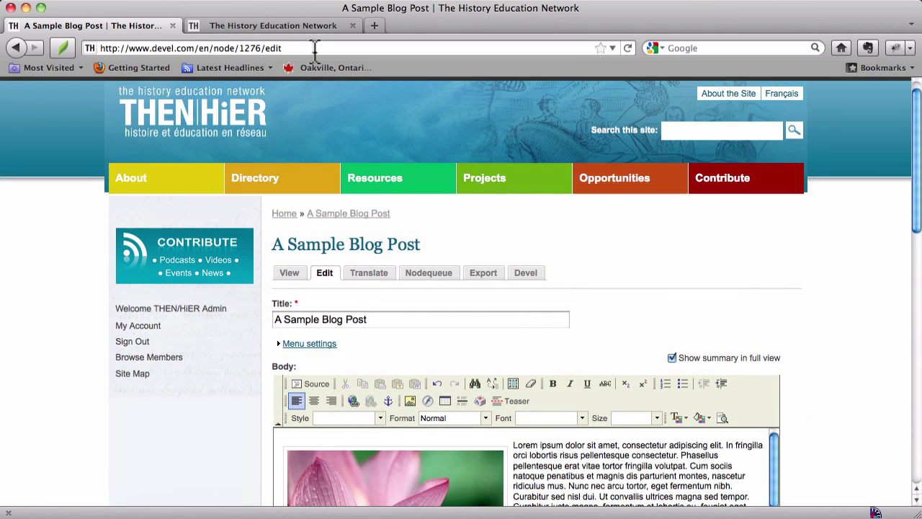
- Check the Blog section on the home page for the sample post, and return to the Blog queue
click(253, 20)
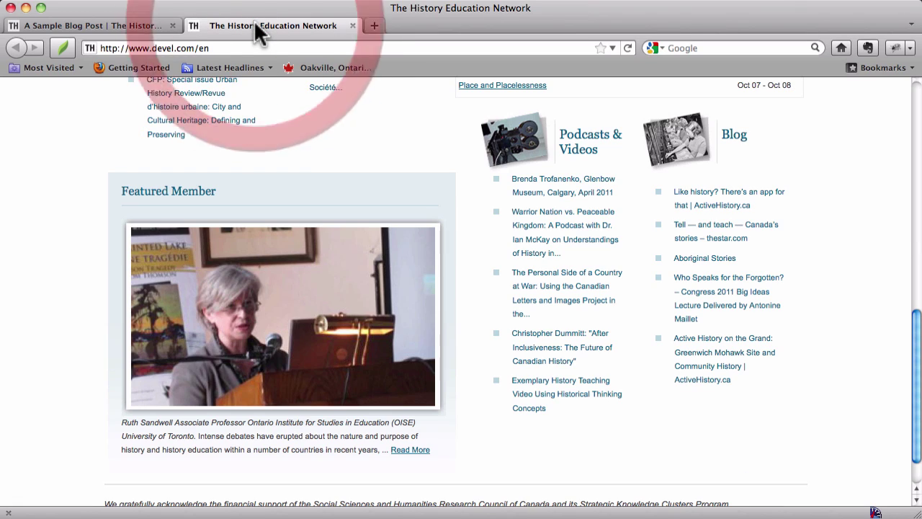
click(137, 28)
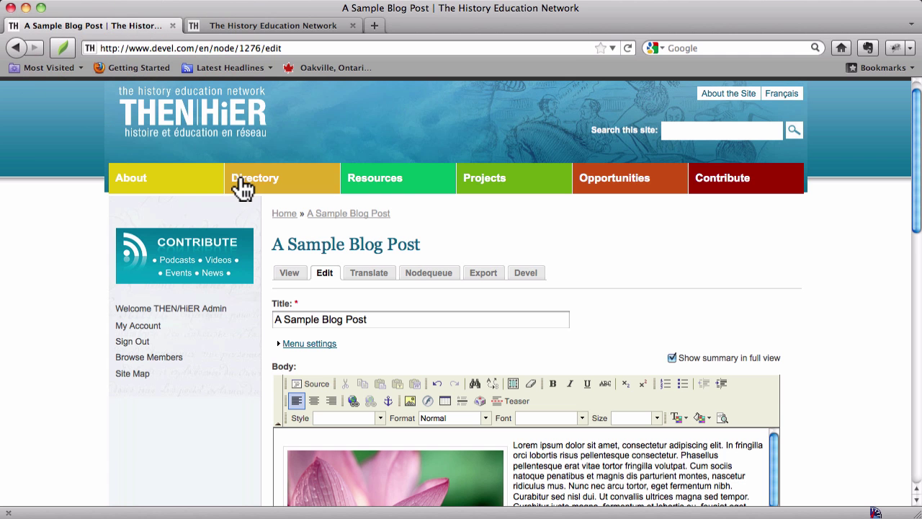
click(16, 48)
click(16, 47)
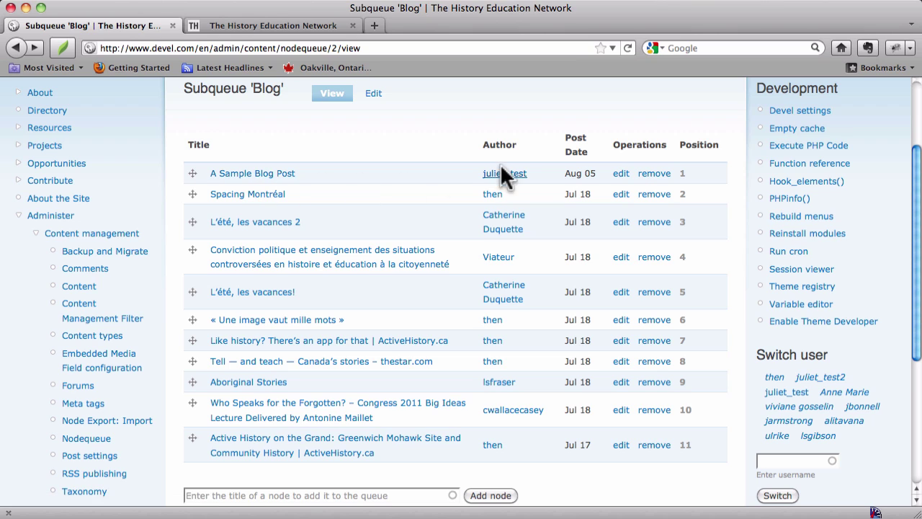
- Delete "A Sample Blog Post" through its edit form, starting from the Blog queue
click(623, 176)
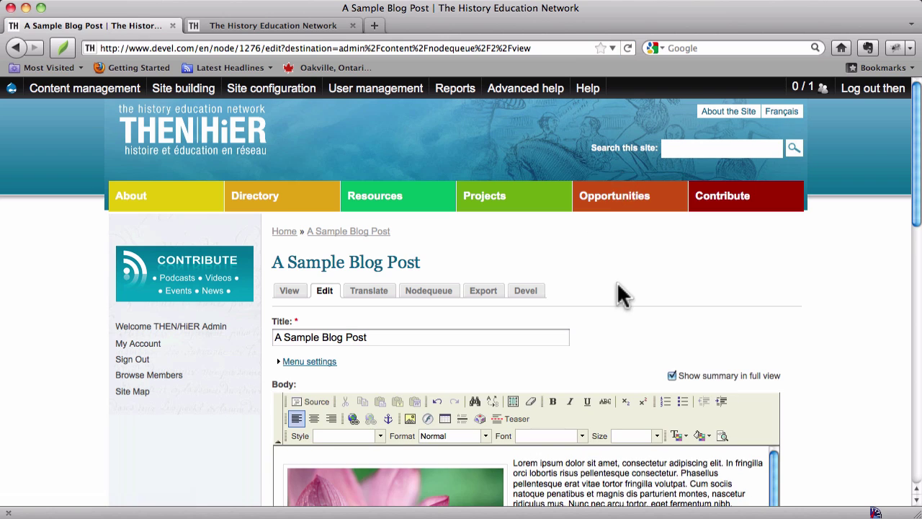
scroll(617, 282, down, 20)
right_click(617, 289)
click(484, 409)
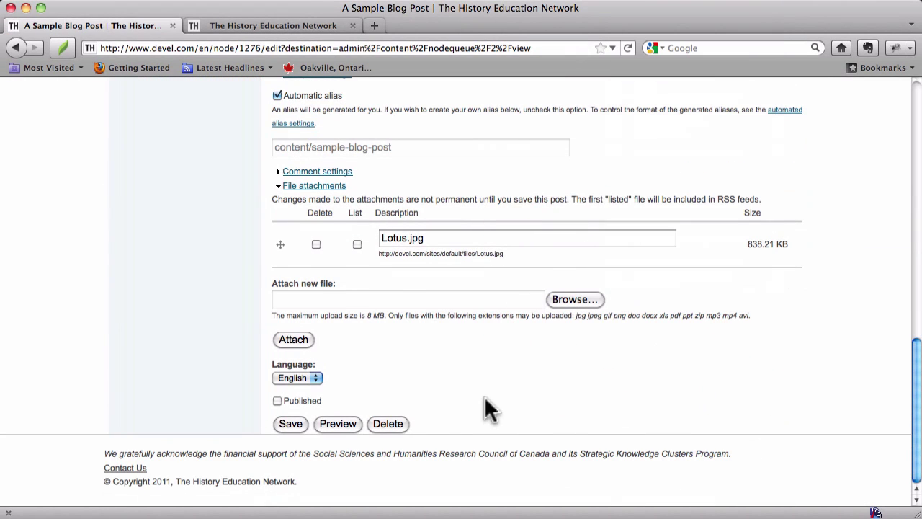
click(395, 422)
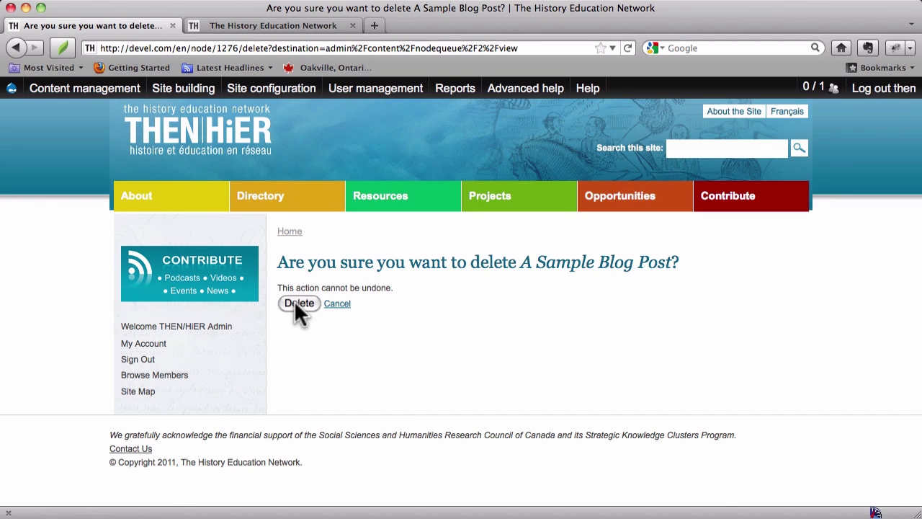
click(296, 303)
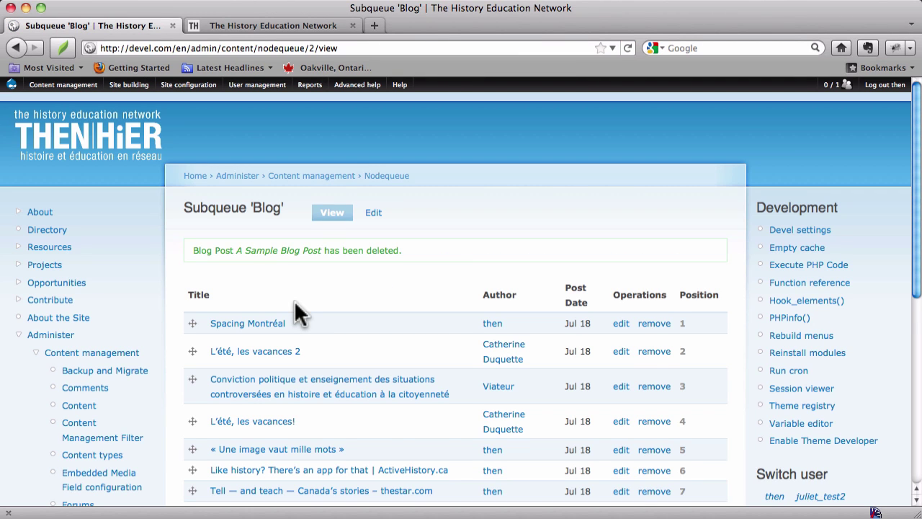
- Review the posts remaining in the Blog queue and compare them with the Blog section of the English home page
scroll(299, 312, down, 5)
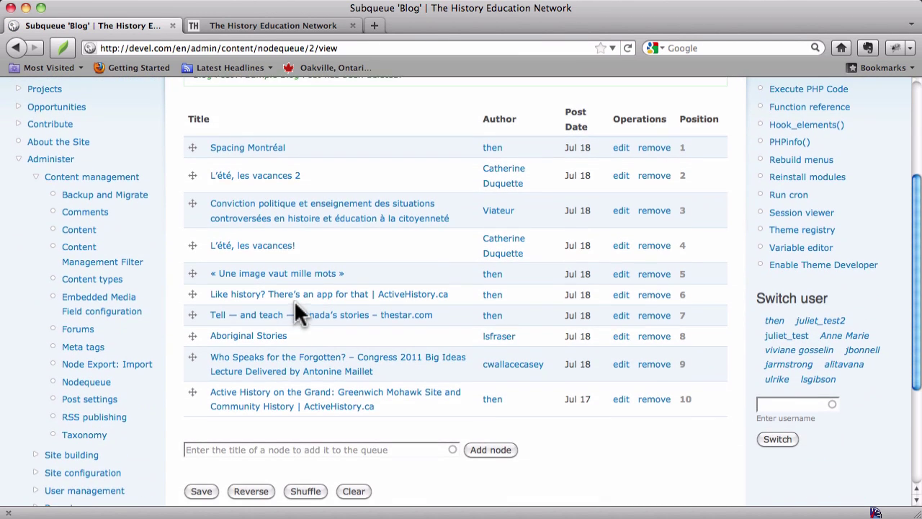
scroll(295, 304, up, 3)
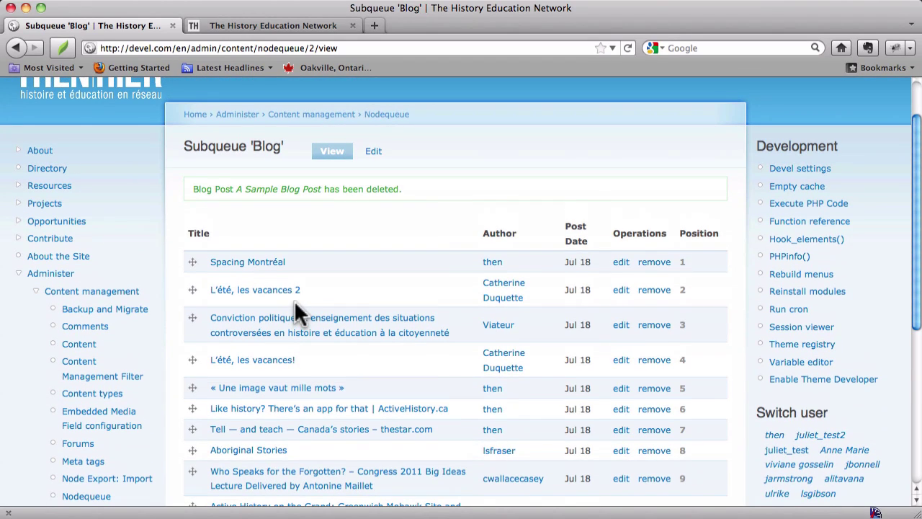
scroll(295, 306, down, 4)
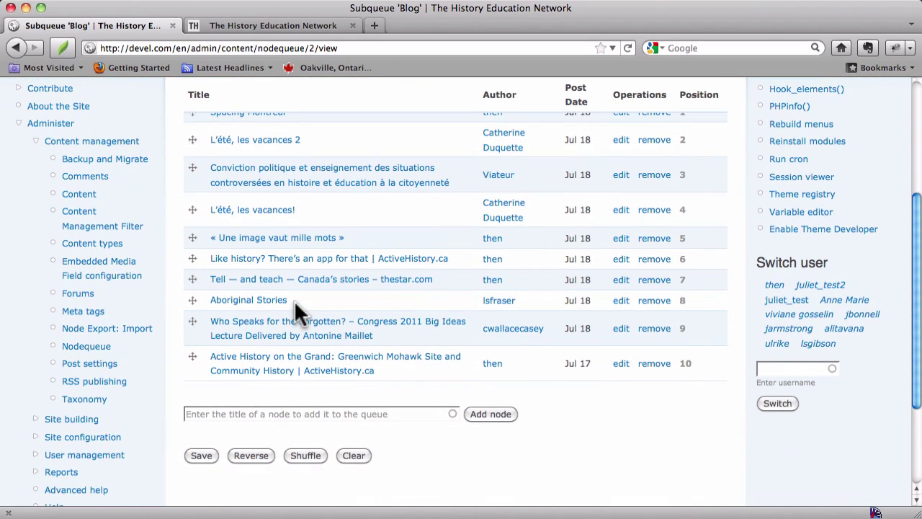
scroll(299, 311, up, 2)
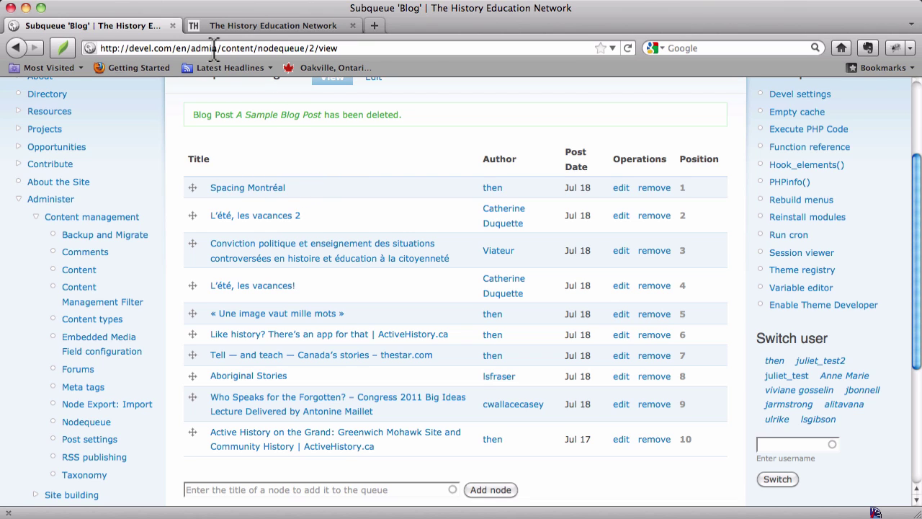
click(253, 23)
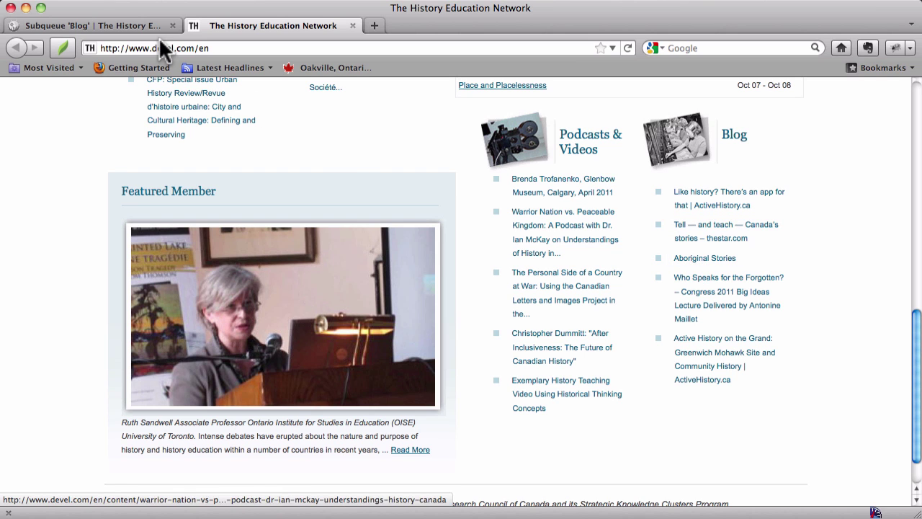
click(121, 22)
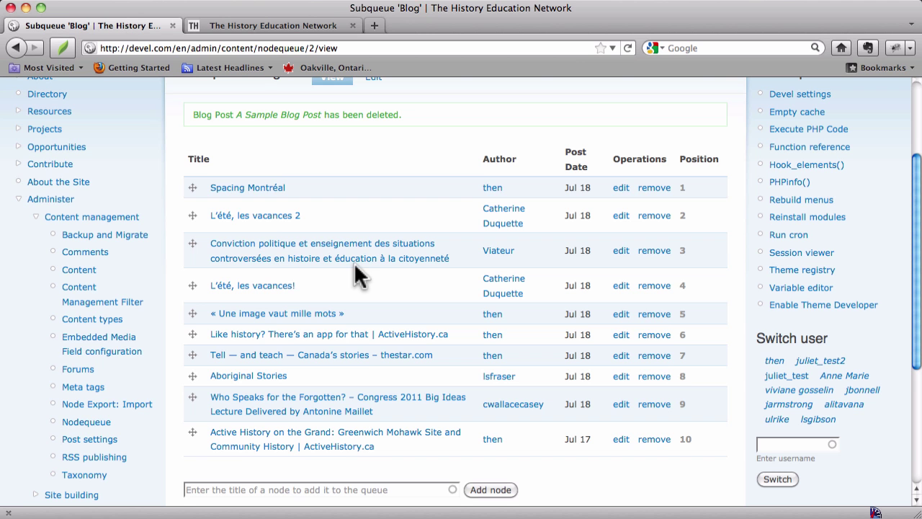
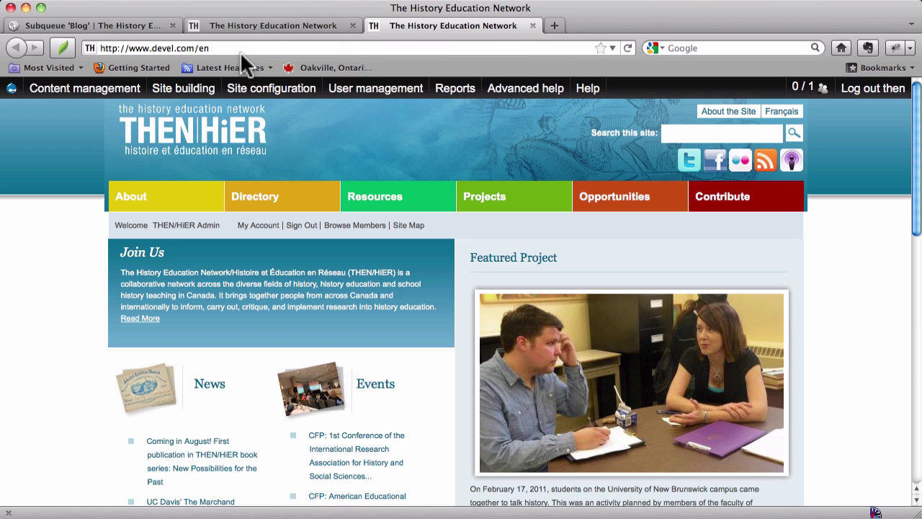
click(240, 51)
key(Right)
key(BackSpace)
key(BackSpace)
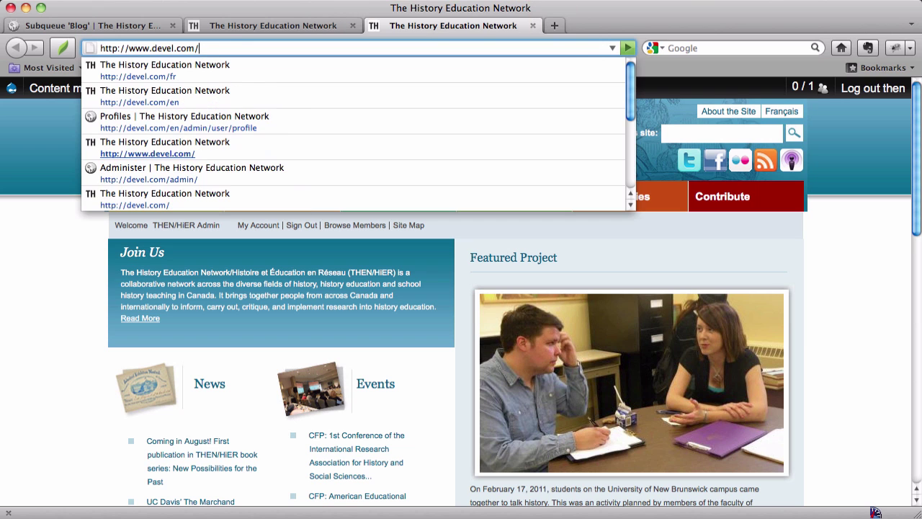
text(fr)
key(Return)
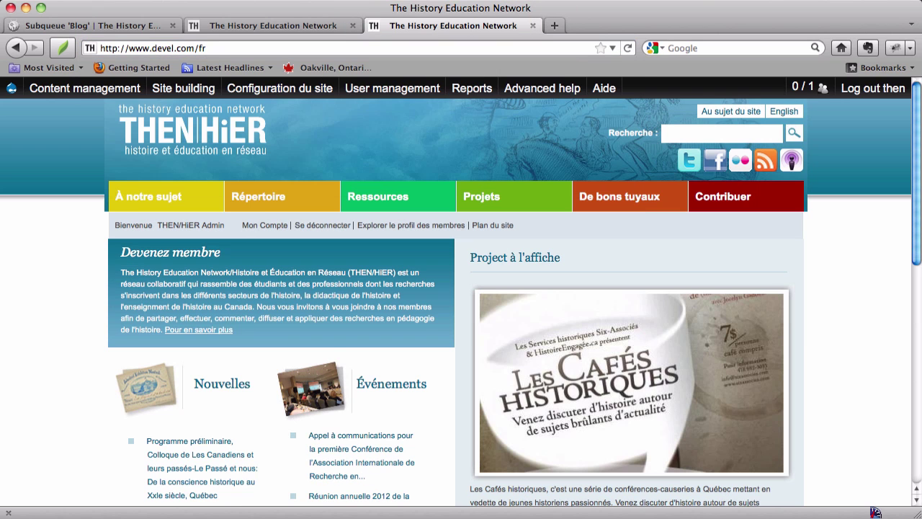
scroll(530, 224, down, 3)
scroll(529, 223, down, 10)
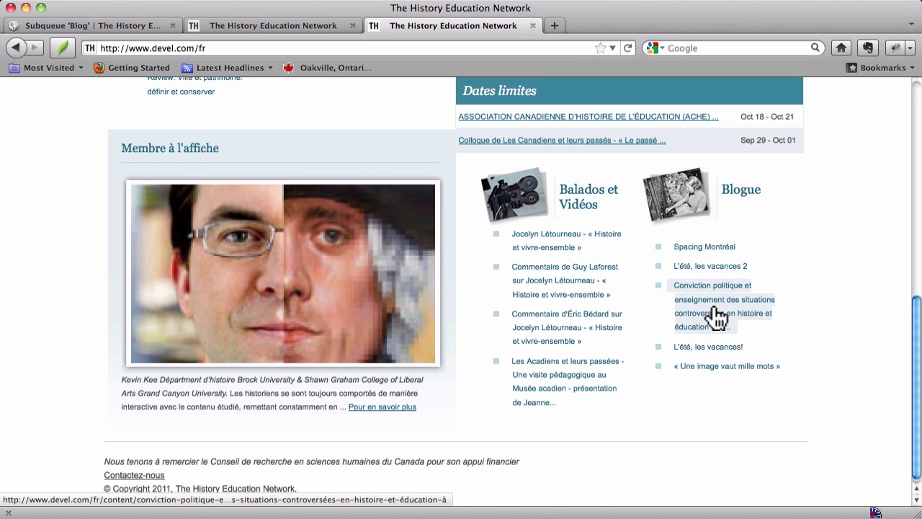
- Compare the French home page's Blogue section with the order of the posts in the Blog queue
click(118, 24)
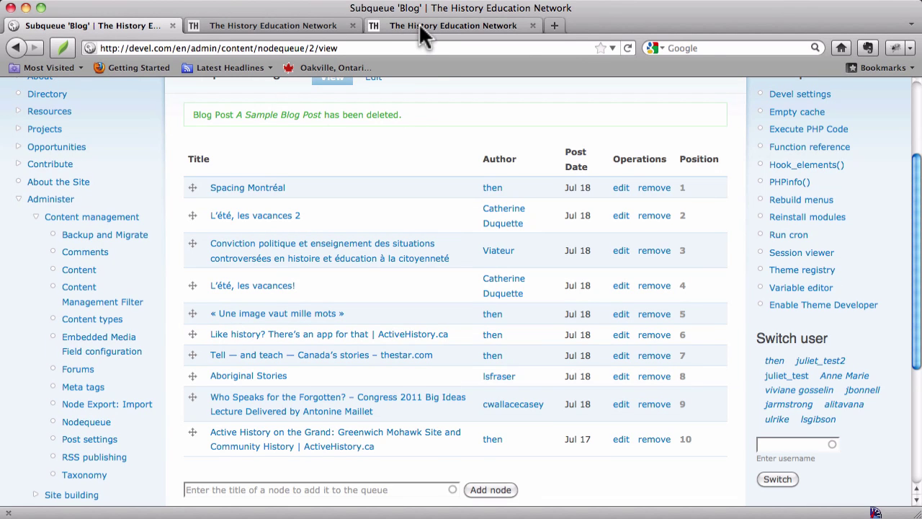
click(419, 25)
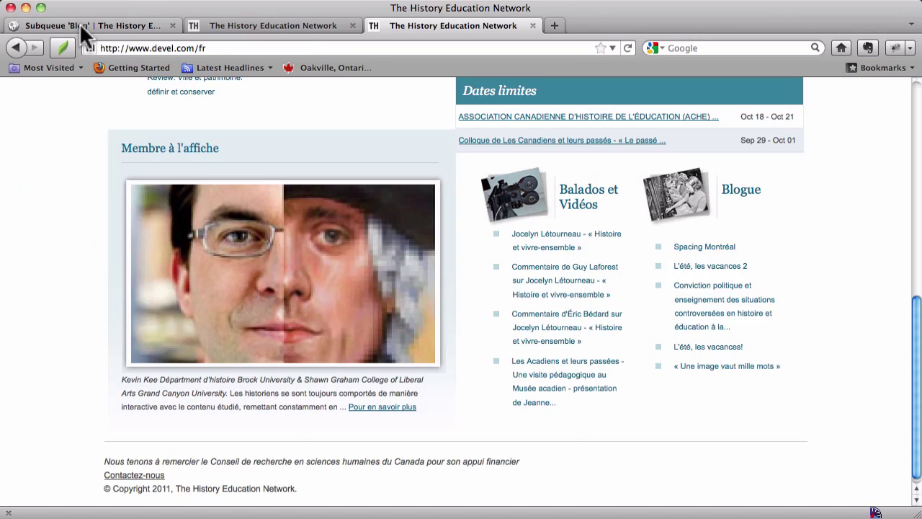
click(79, 25)
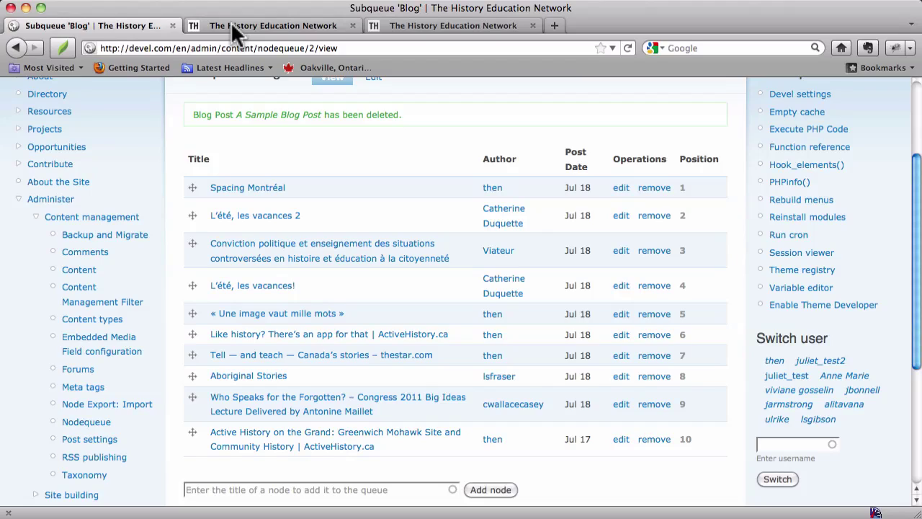
- Check the English home page's Podcasts & Videos and Blog sections, and return to the Blog queue
click(230, 25)
scroll(589, 315, down, 10)
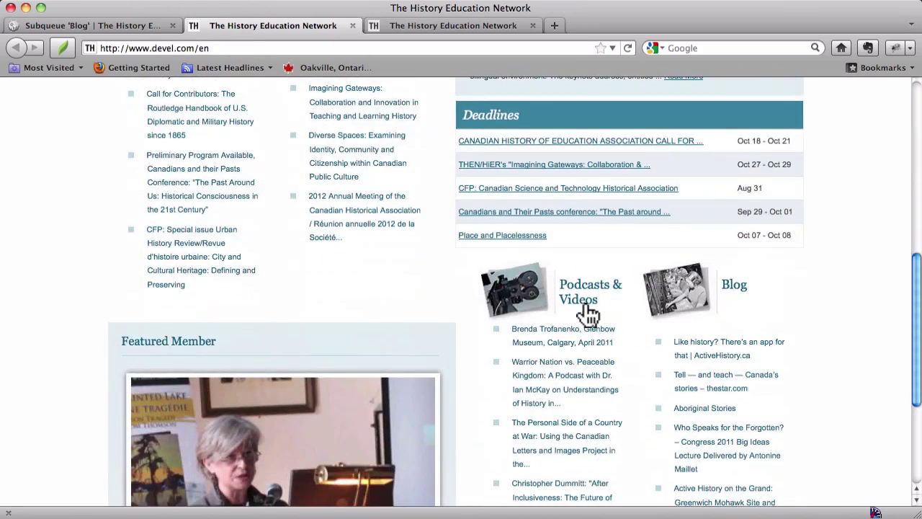
scroll(588, 315, down, 3)
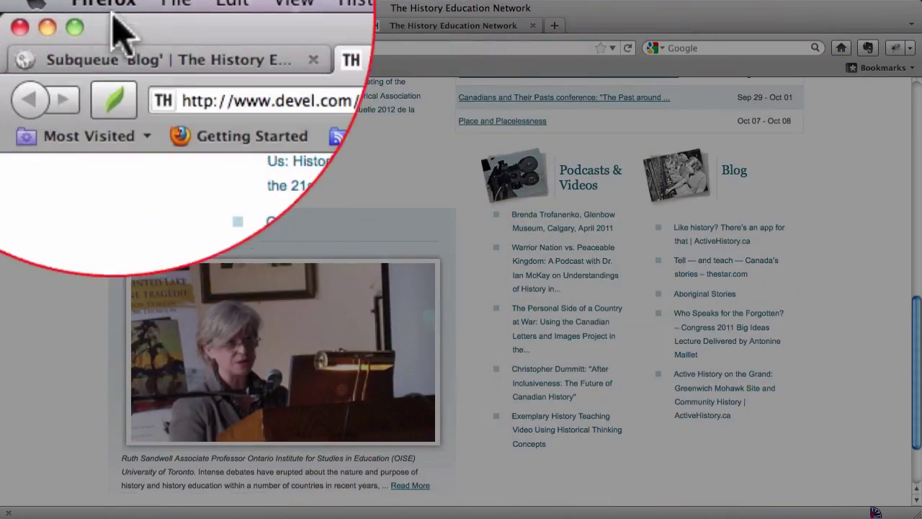
click(86, 25)
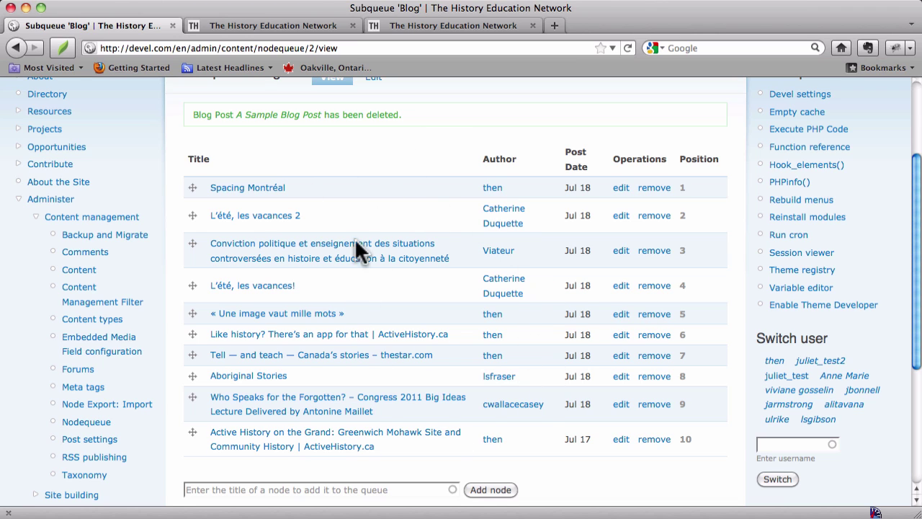
- Leave the Blog queue, go back to the site's home page, and open the list of node queues
click(16, 47)
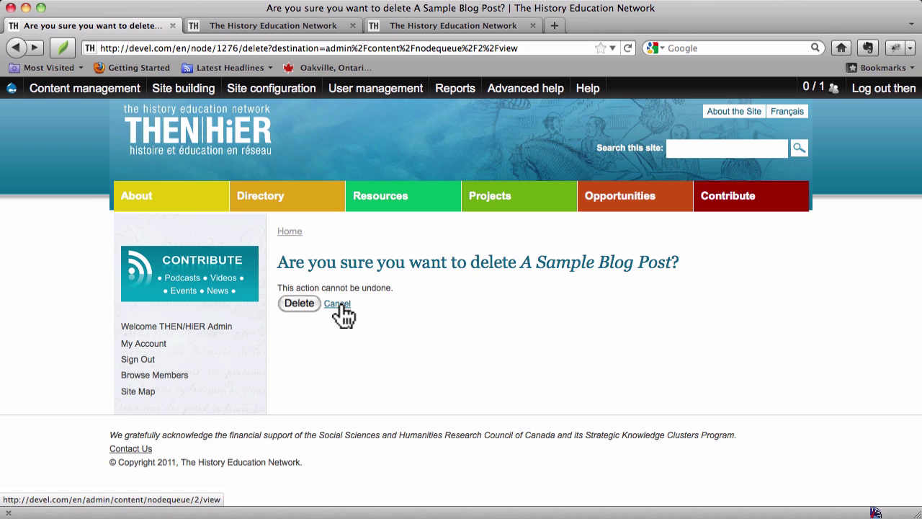
click(16, 48)
click(16, 48)
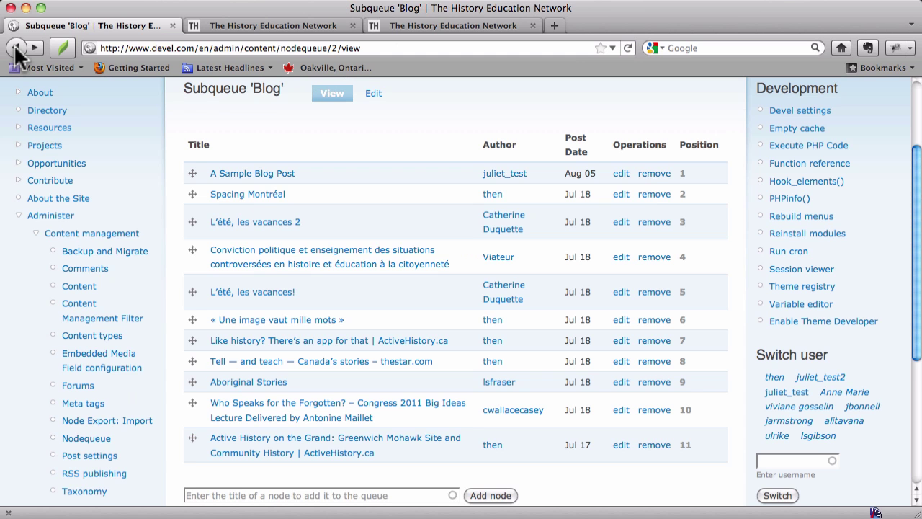
click(15, 48)
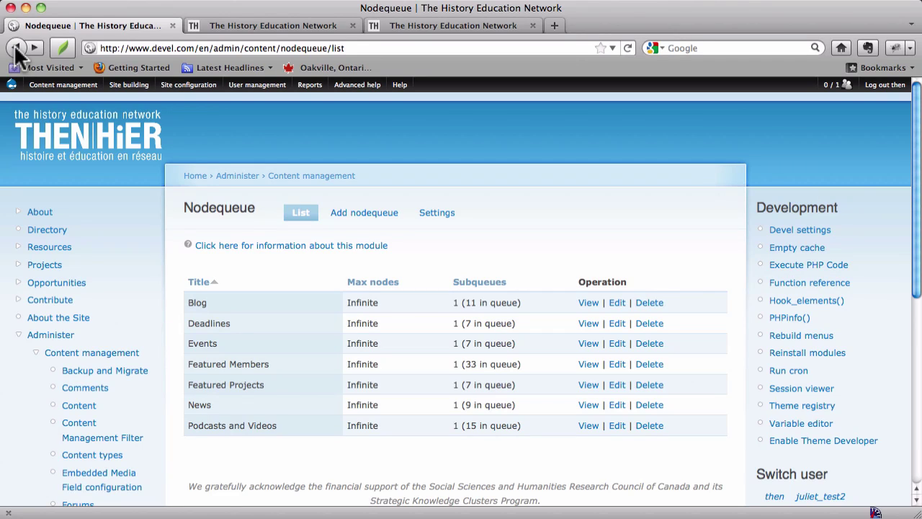
click(15, 48)
mouse_move(97, 116)
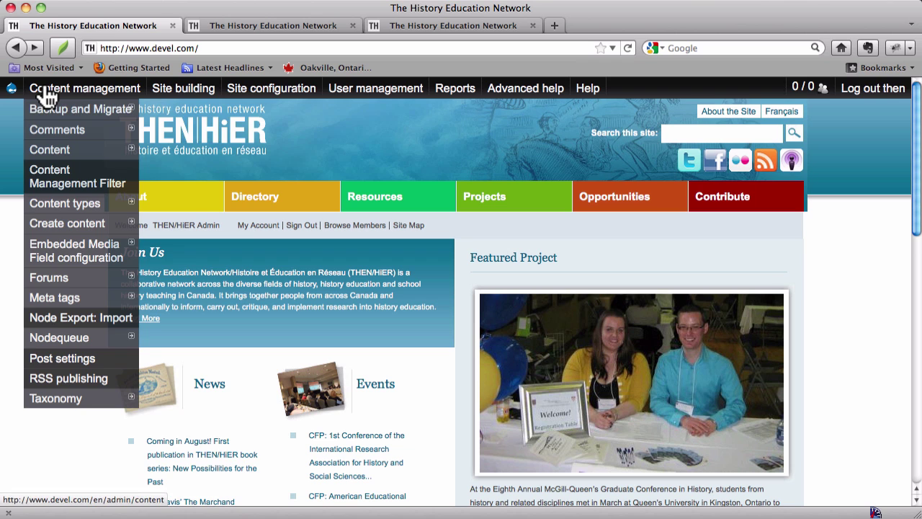
mouse_move(69, 339)
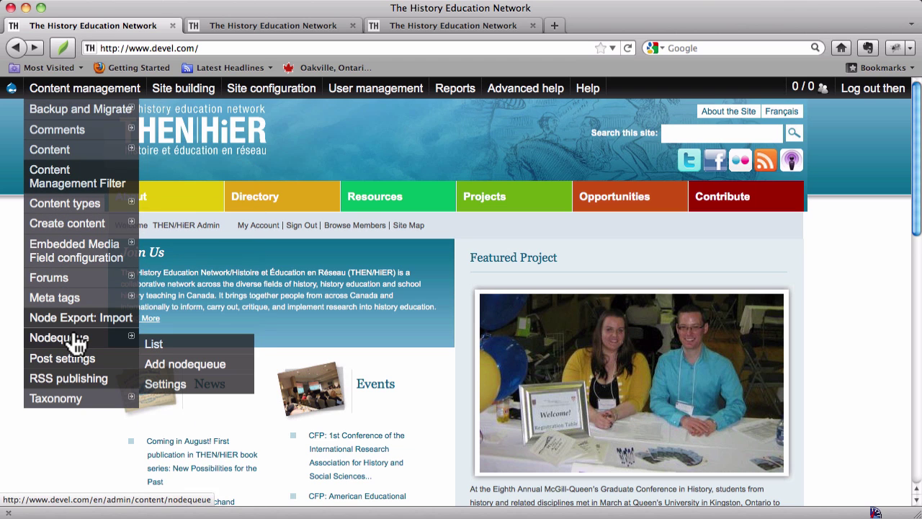
click(184, 344)
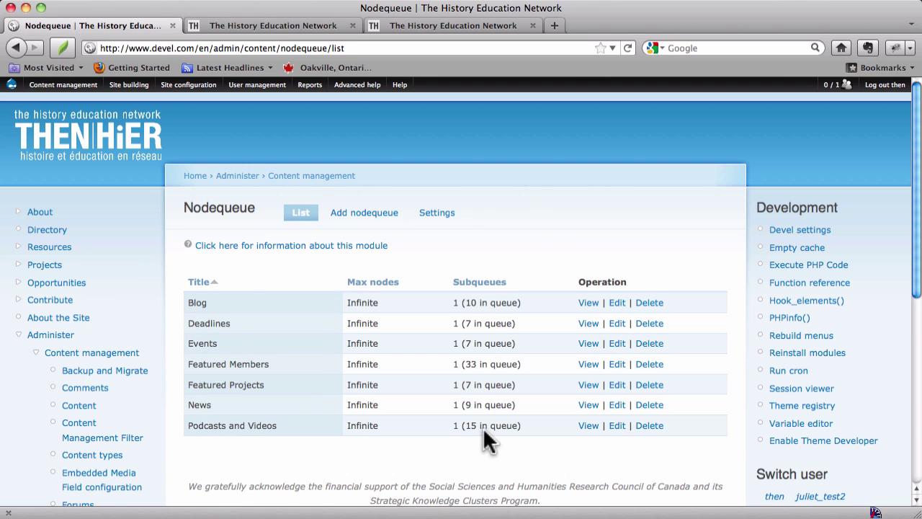
- Open the Deadlines queue and compare its order with the Deadlines section of the English home page
click(585, 325)
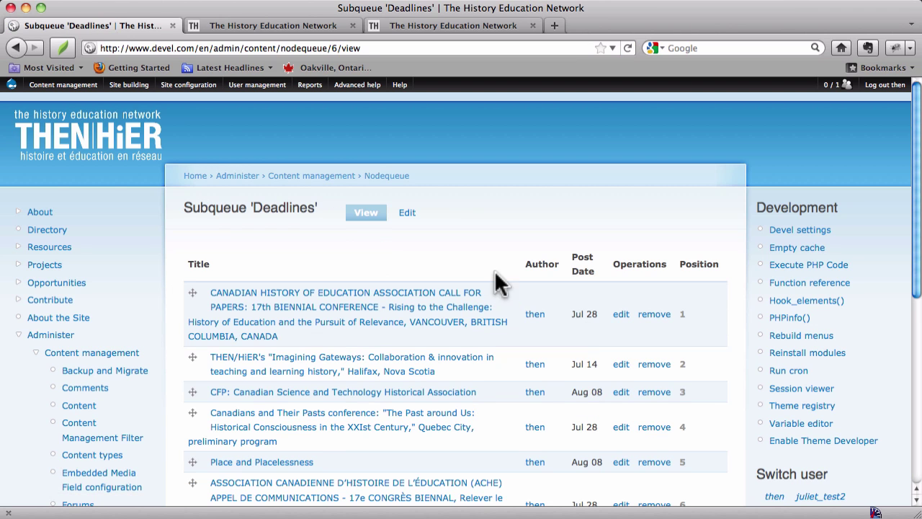
scroll(483, 267, down, 3)
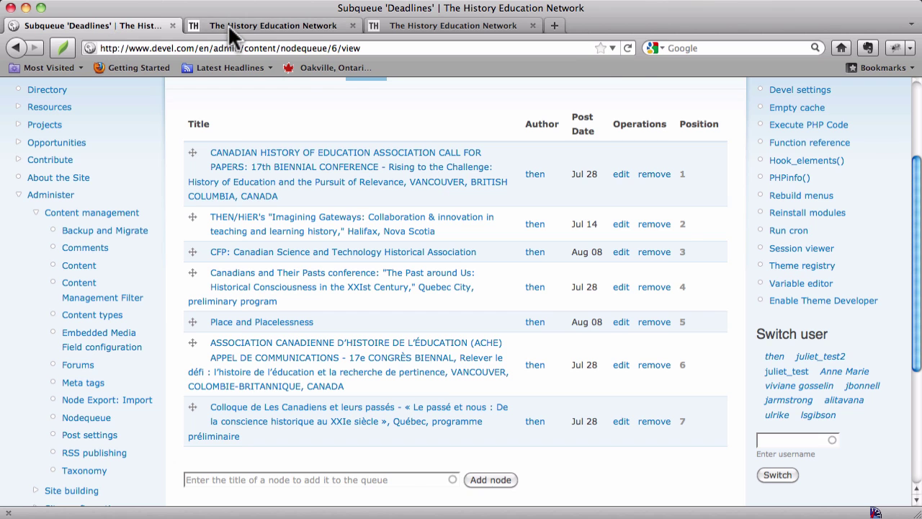
click(228, 25)
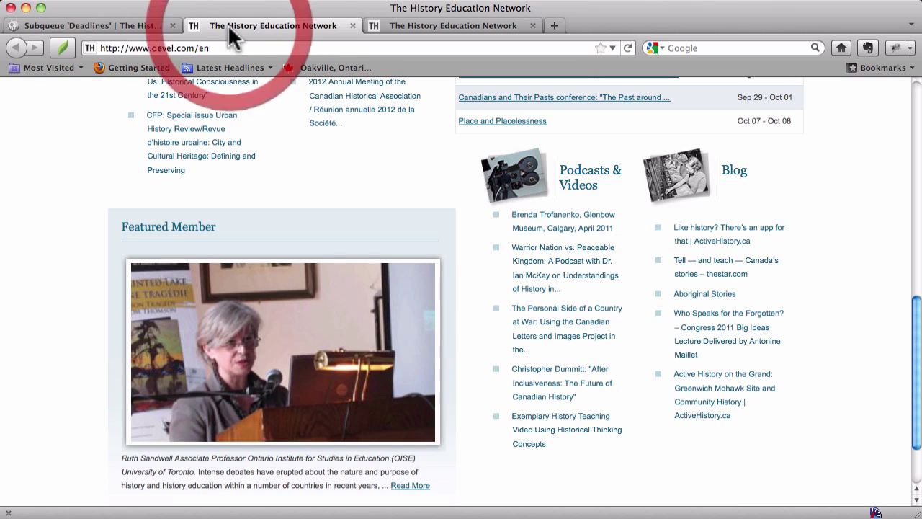
scroll(607, 175, up, 5)
scroll(611, 159, down, 2)
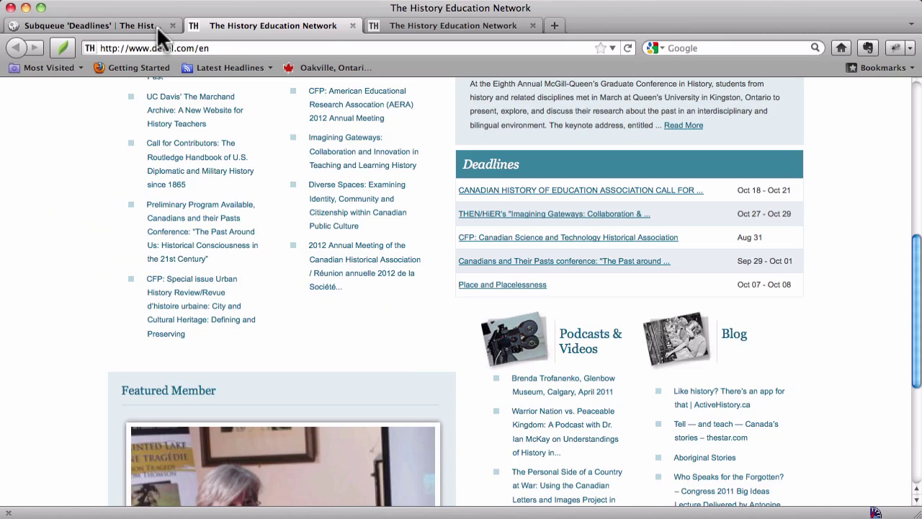
click(156, 26)
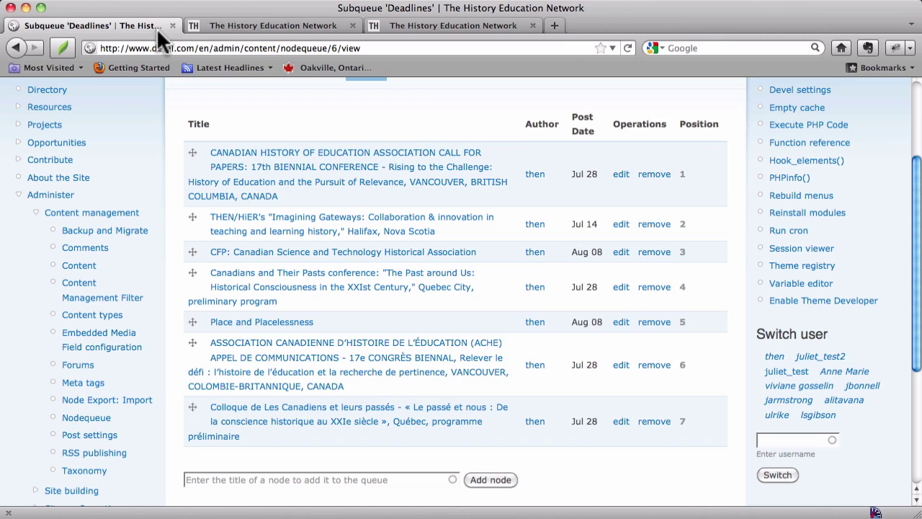
- Return to the node queue list and open the Events queue to view its posts
click(16, 48)
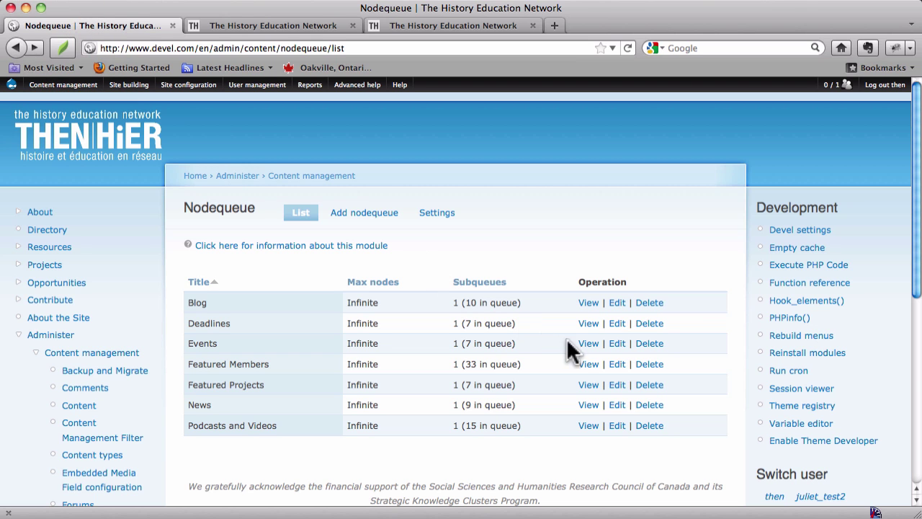
click(590, 343)
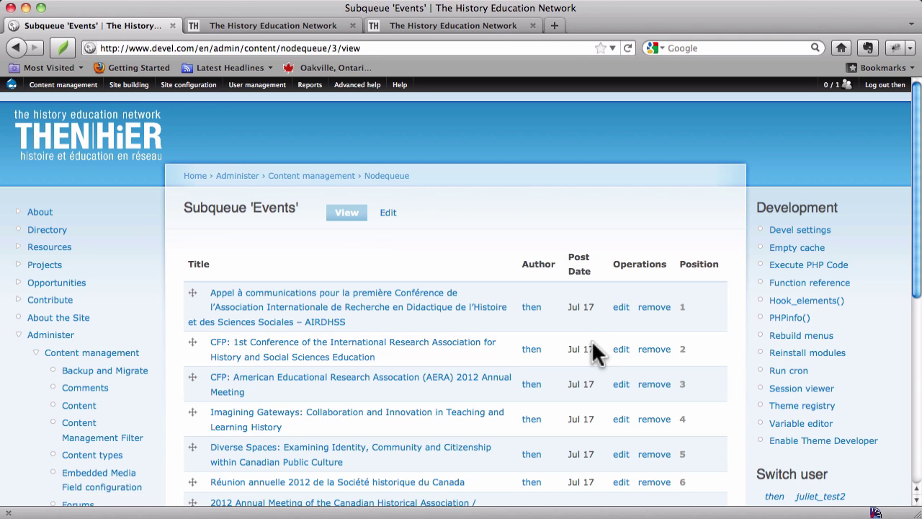
scroll(412, 304, down, 3)
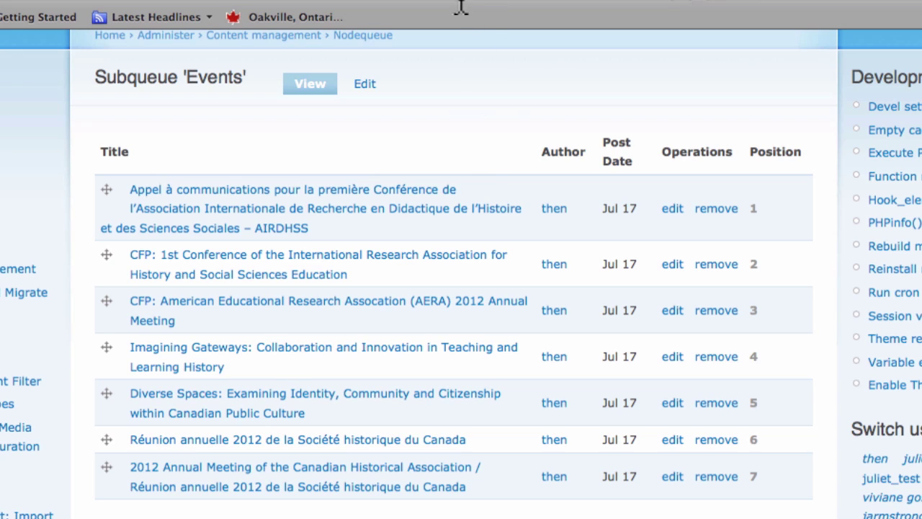
- Compare the Events queue's order with the French home page's Événements section and the English home page's Events section
key(ctrl+Tab)
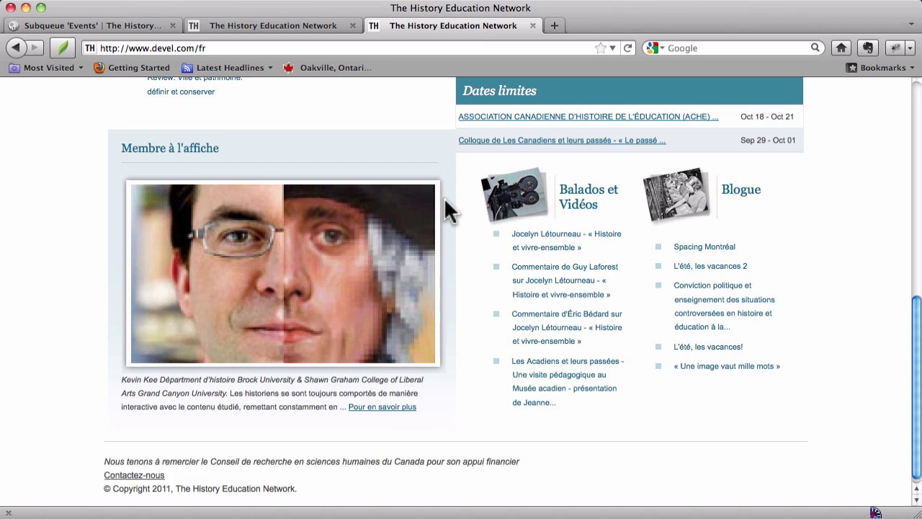
scroll(405, 176, up, 5)
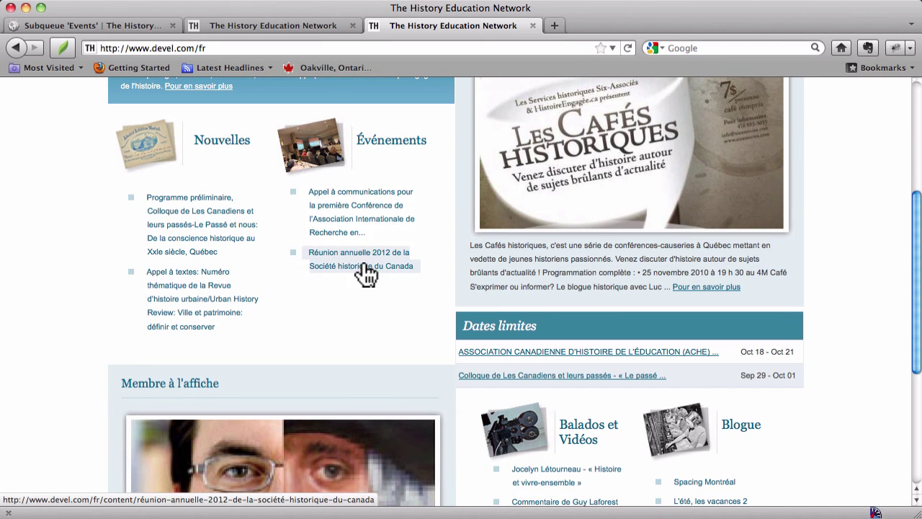
click(108, 22)
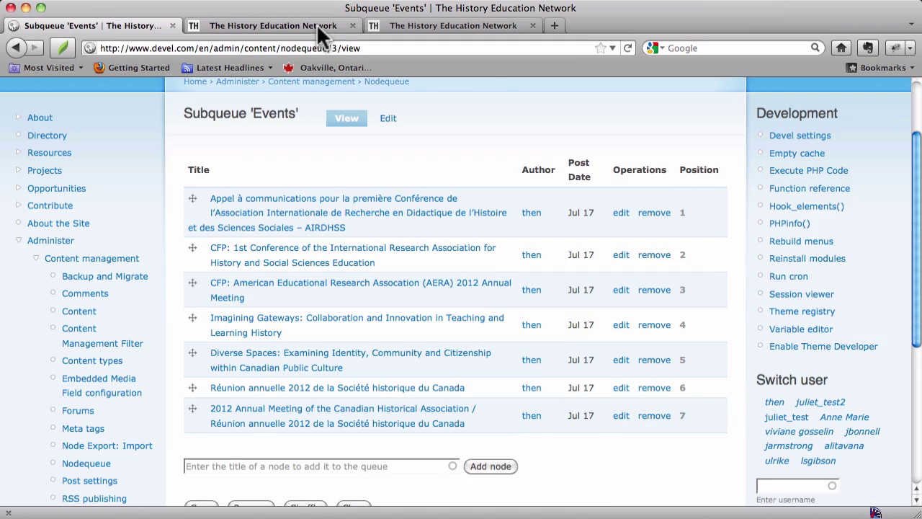
click(317, 24)
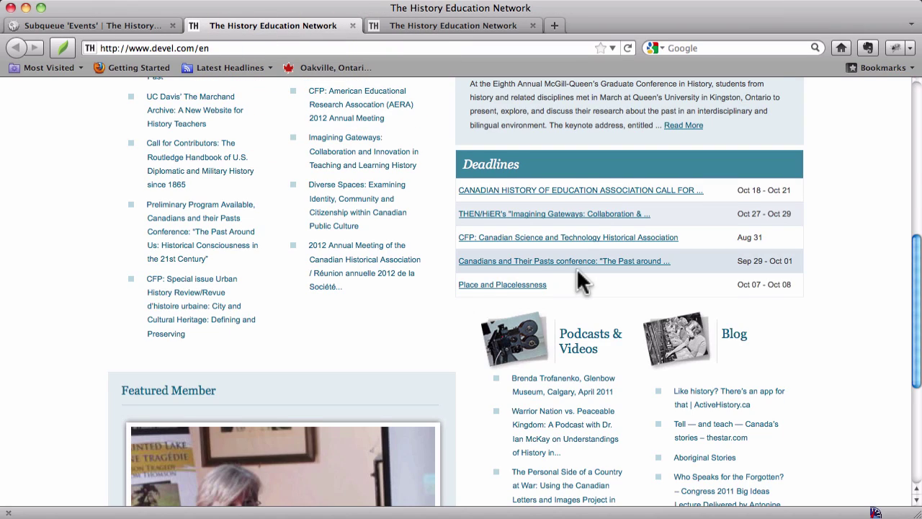
scroll(576, 269, up, 5)
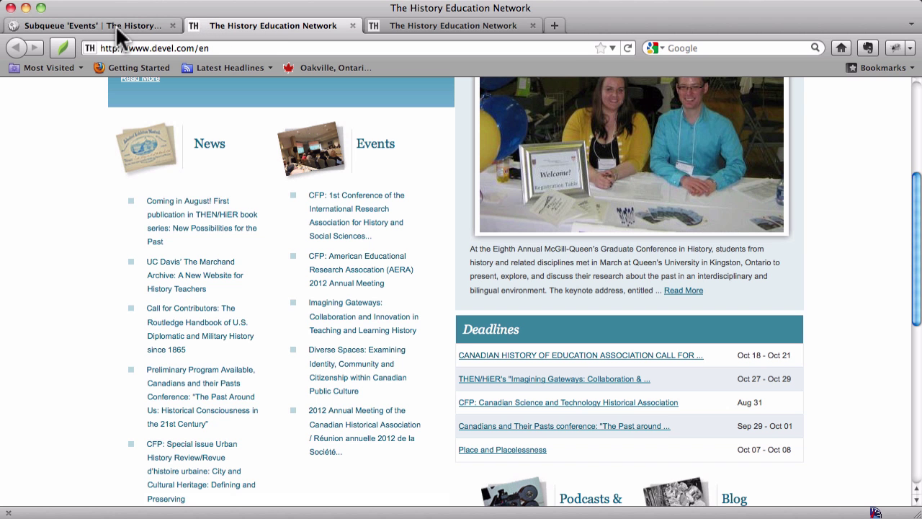
click(108, 26)
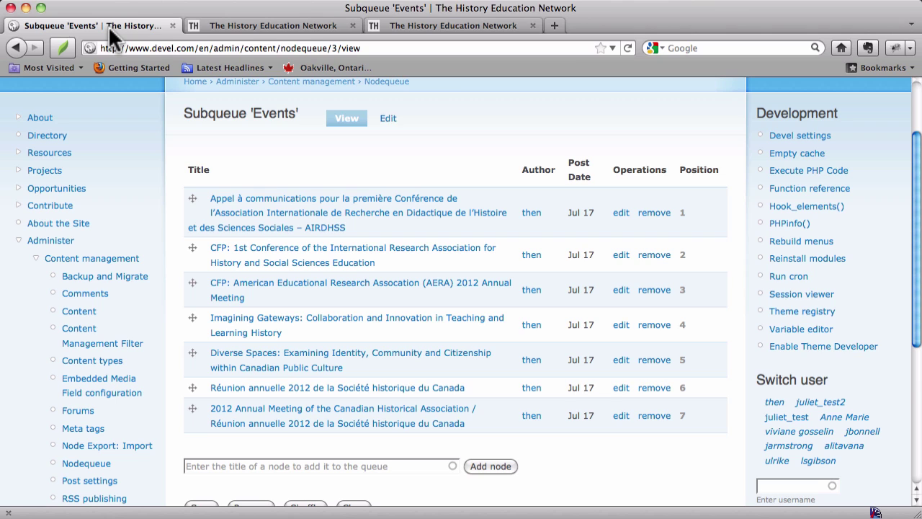
- Move the "Appel à communications pour la première Conférence... AIRDHSS" post to the end of the Events queue
click(191, 202)
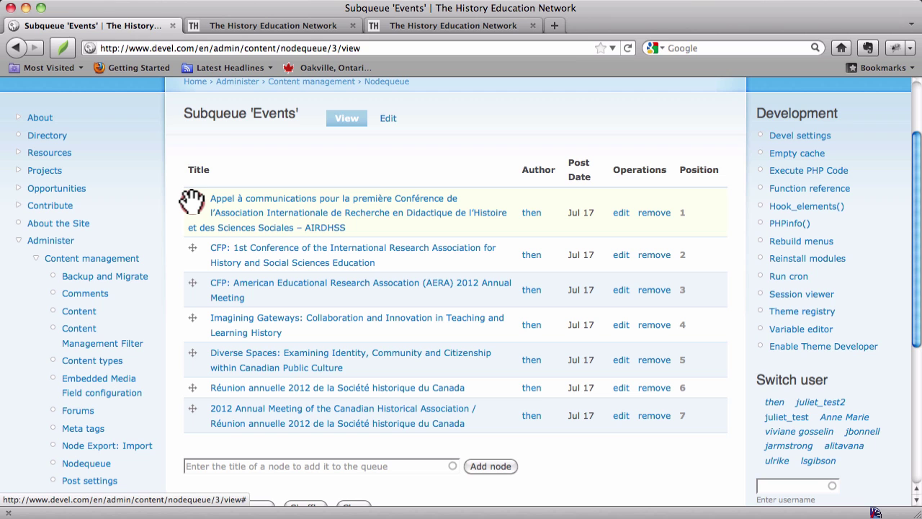
drag(191, 201, 195, 366)
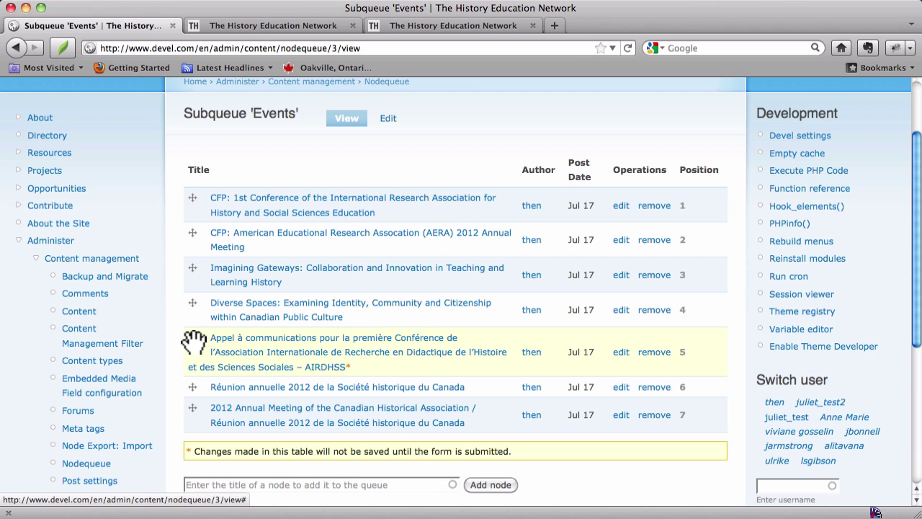
drag(193, 342, 194, 401)
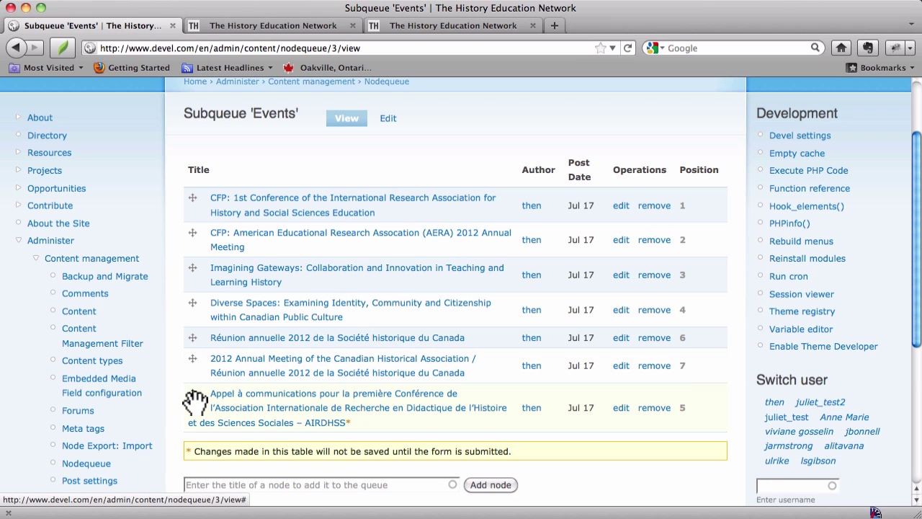
- Move "2012 Annual Meeting of the Canadian Historical Association" to fifth in the queue, above "Réunion annuelle 2012", and save the queue
drag(194, 362, 193, 344)
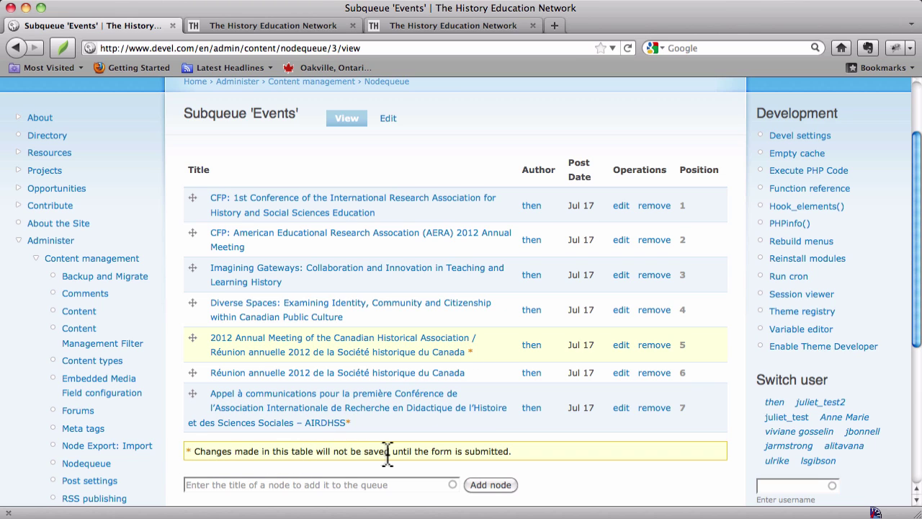
scroll(493, 449, down, 3)
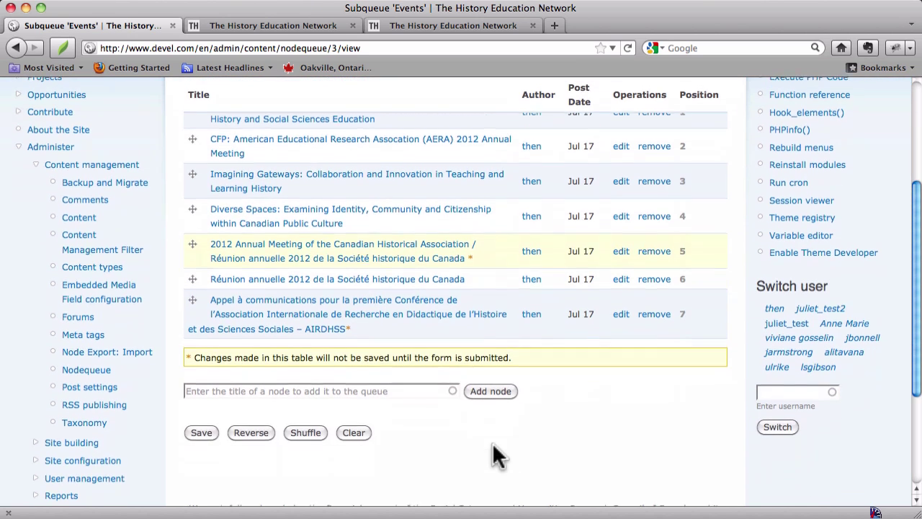
click(201, 433)
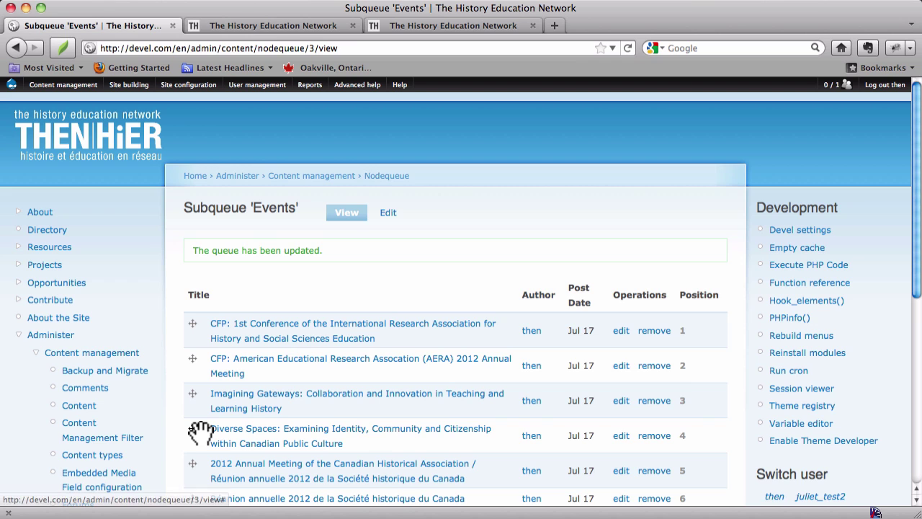
- Review the saved order of the Events queue and compare it with the Events section of the English home page
scroll(199, 429, down, 5)
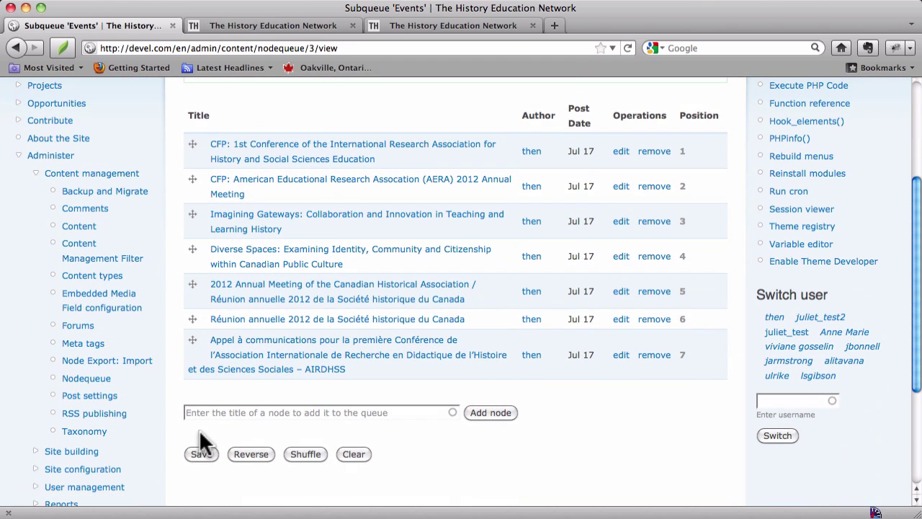
scroll(199, 429, up, 3)
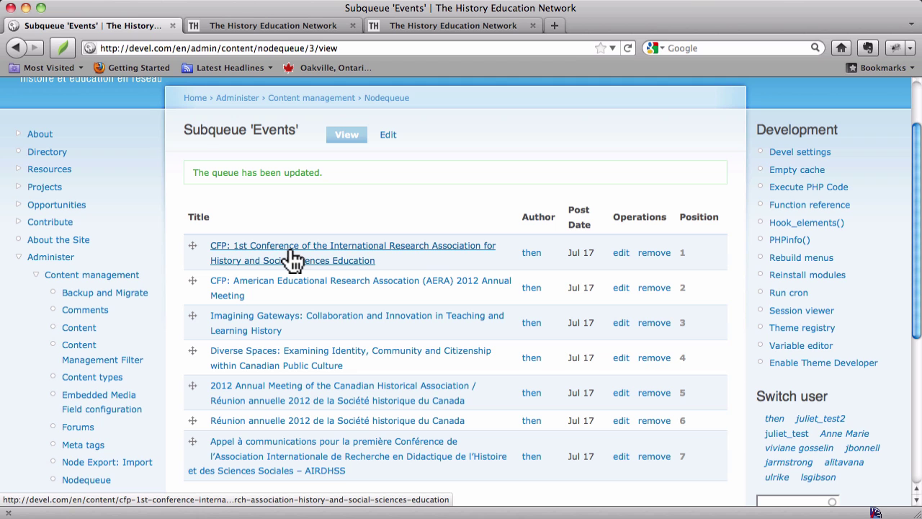
click(278, 22)
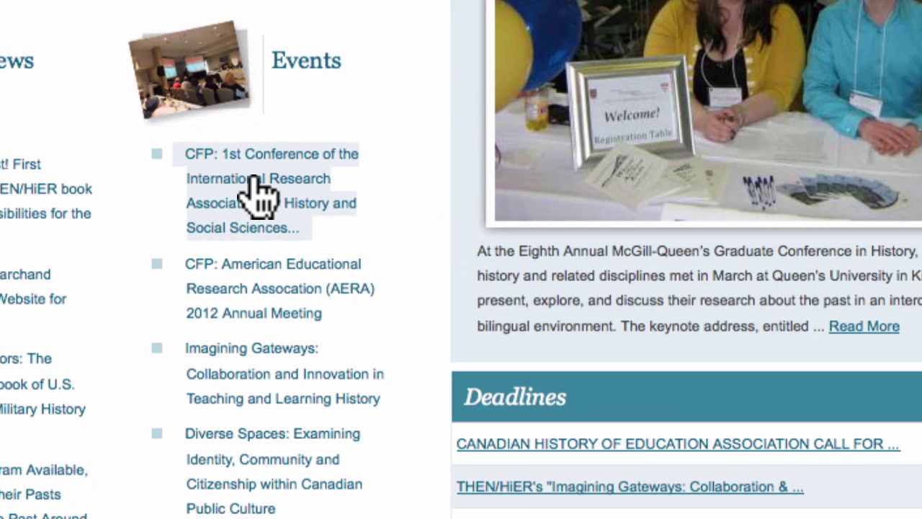
click(128, 23)
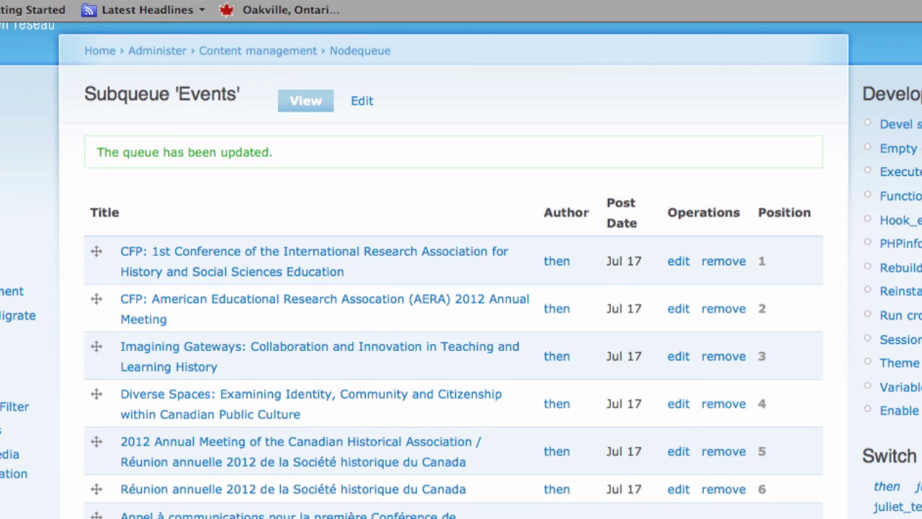
- Reload the French home page and check the order of the posts in its Événements section
key(ctrl+Tab)
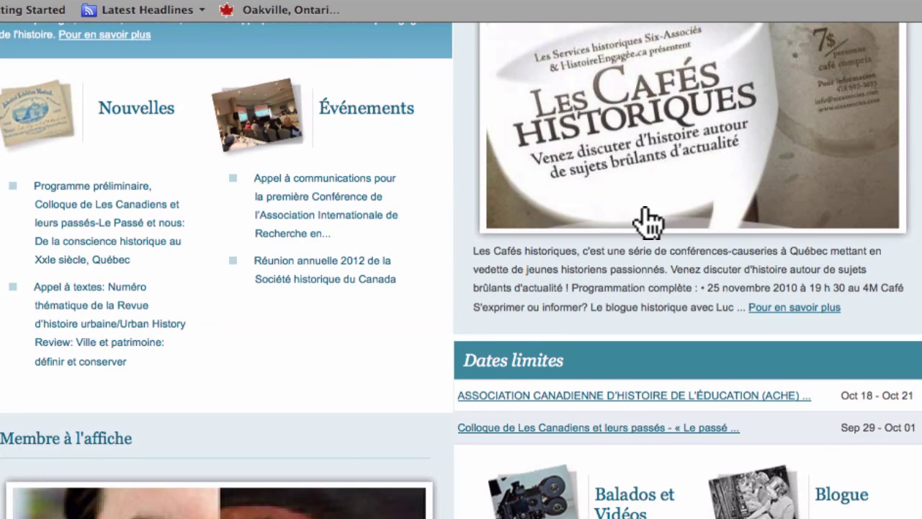
scroll(649, 221, down, 3)
scroll(648, 219, up, 3)
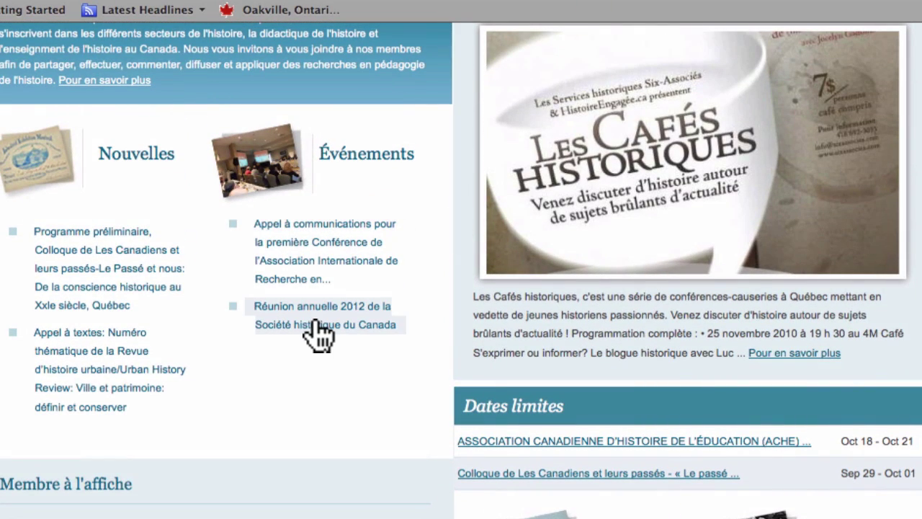
key(super+r)
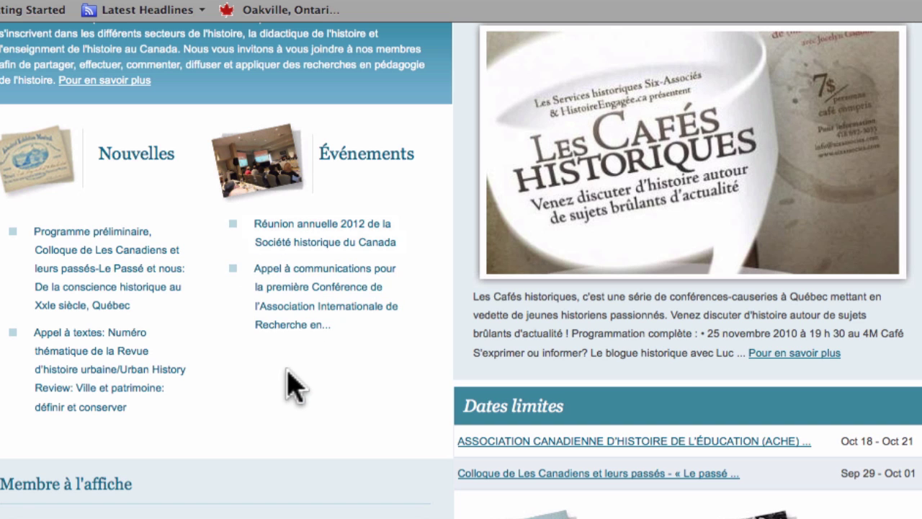
click(299, 247)
click(294, 222)
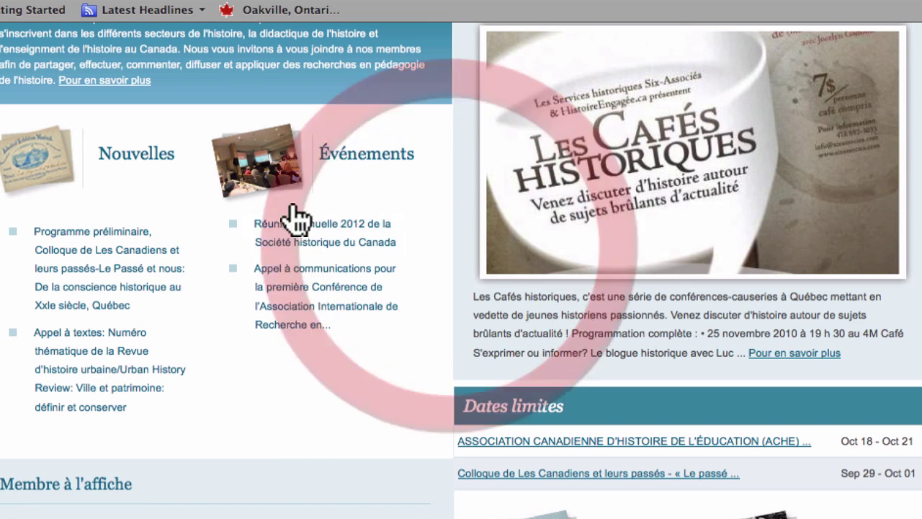